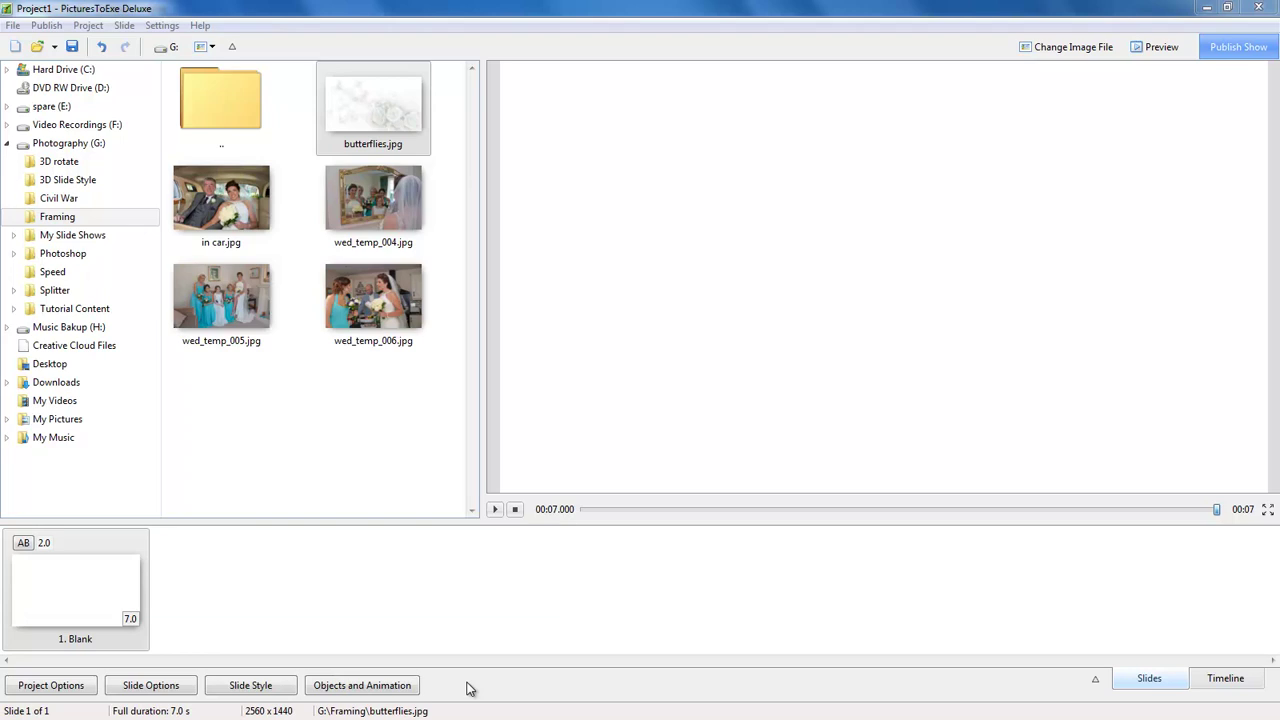
# - Add butterflies.jpg as a new slide after the blank one and turn off Main object for its picture
pyautogui.click(380, 120)
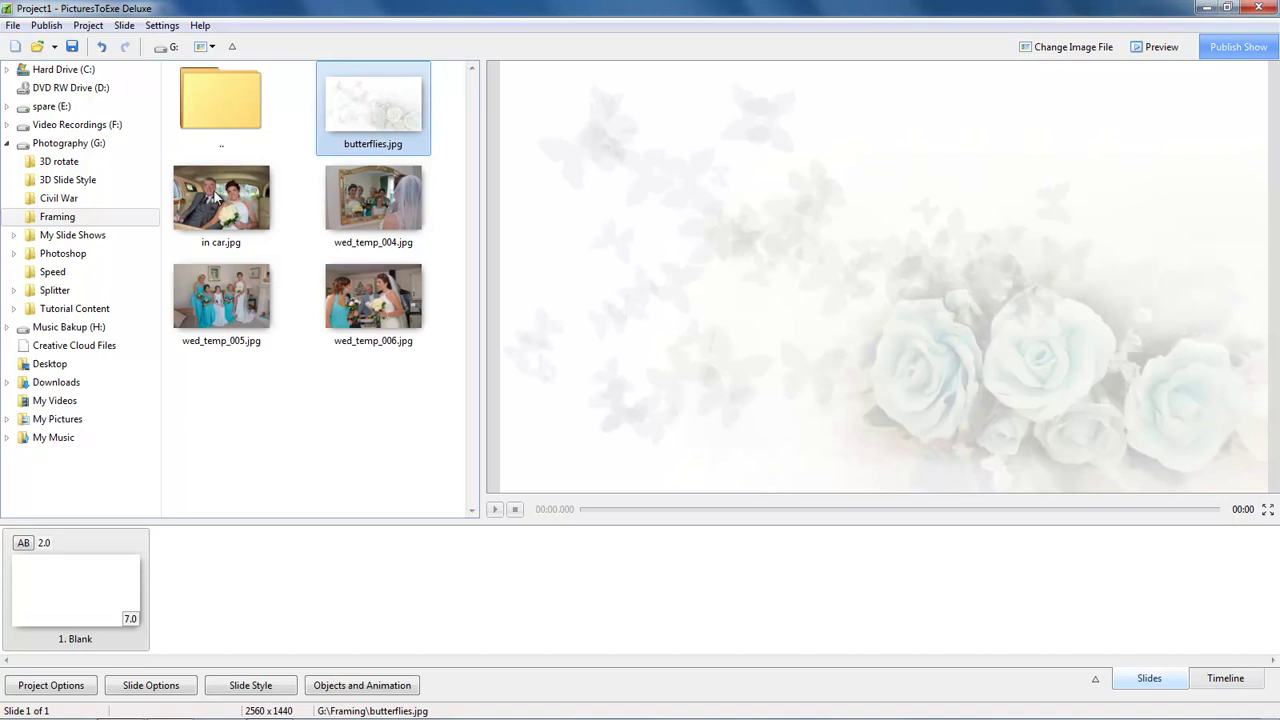
pyautogui.doubleClick(375, 110)
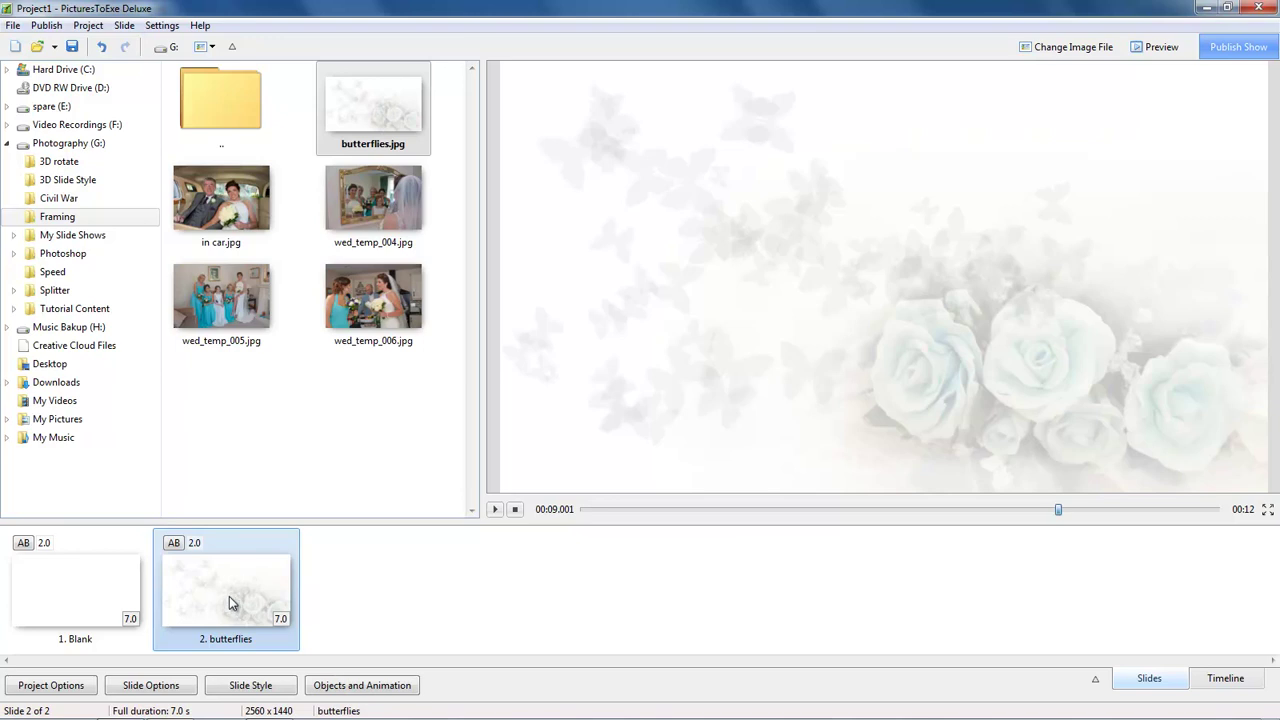
pyautogui.click(339, 686)
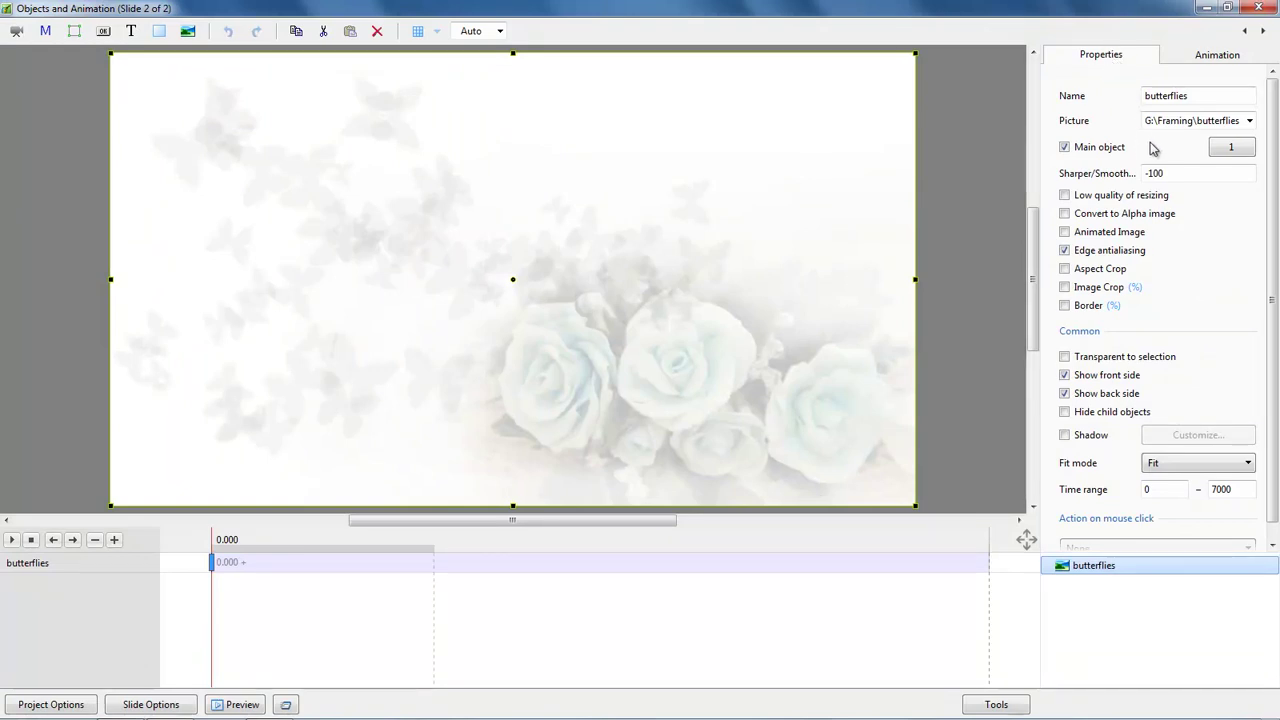
pyautogui.click(1064, 148)
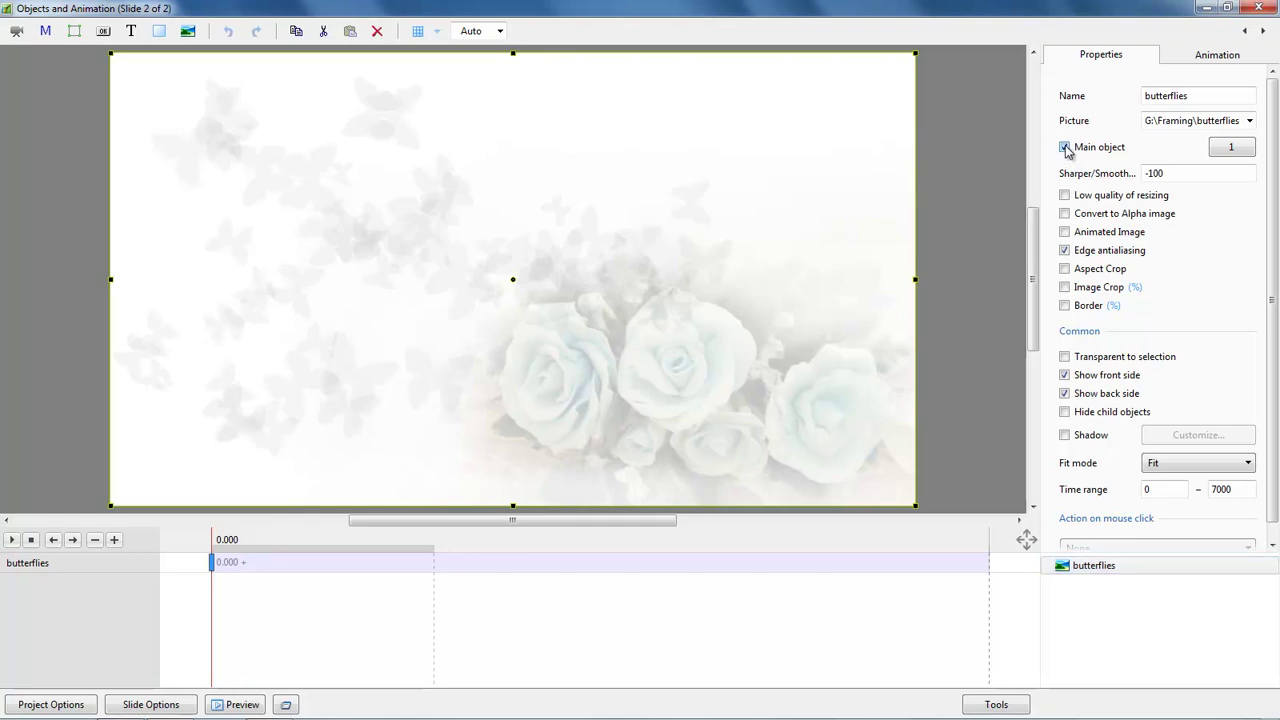
pyautogui.click(50, 120)
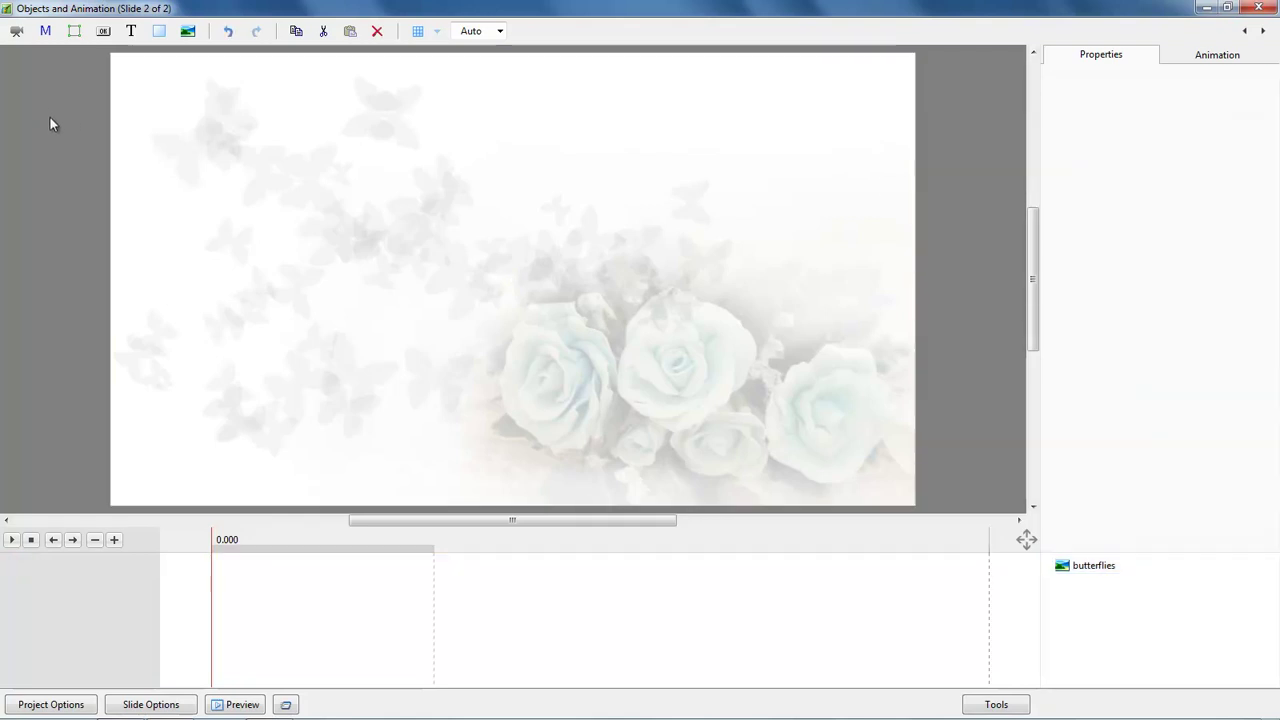
# - Insert the in car picture over the background, scaled to about 87%, tilted about 3° clockwise and shifted toward the slide's left side
pyautogui.click(188, 32)
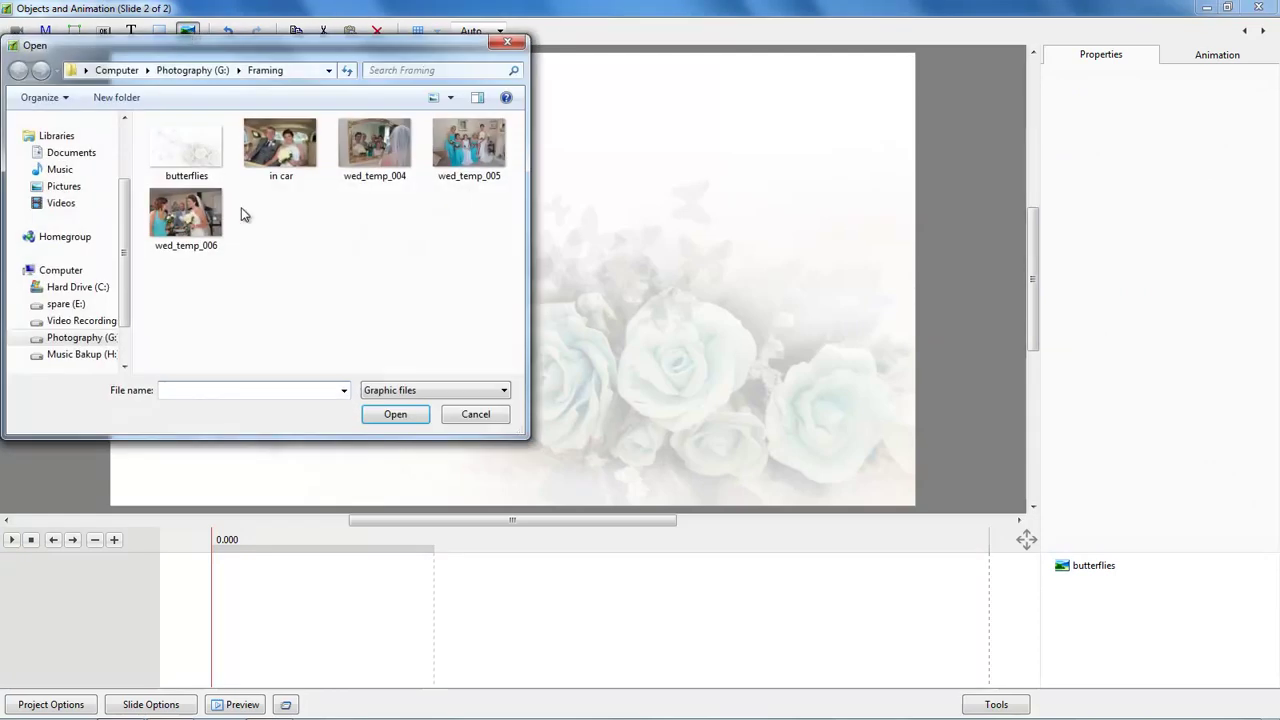
pyautogui.doubleClick(285, 148)
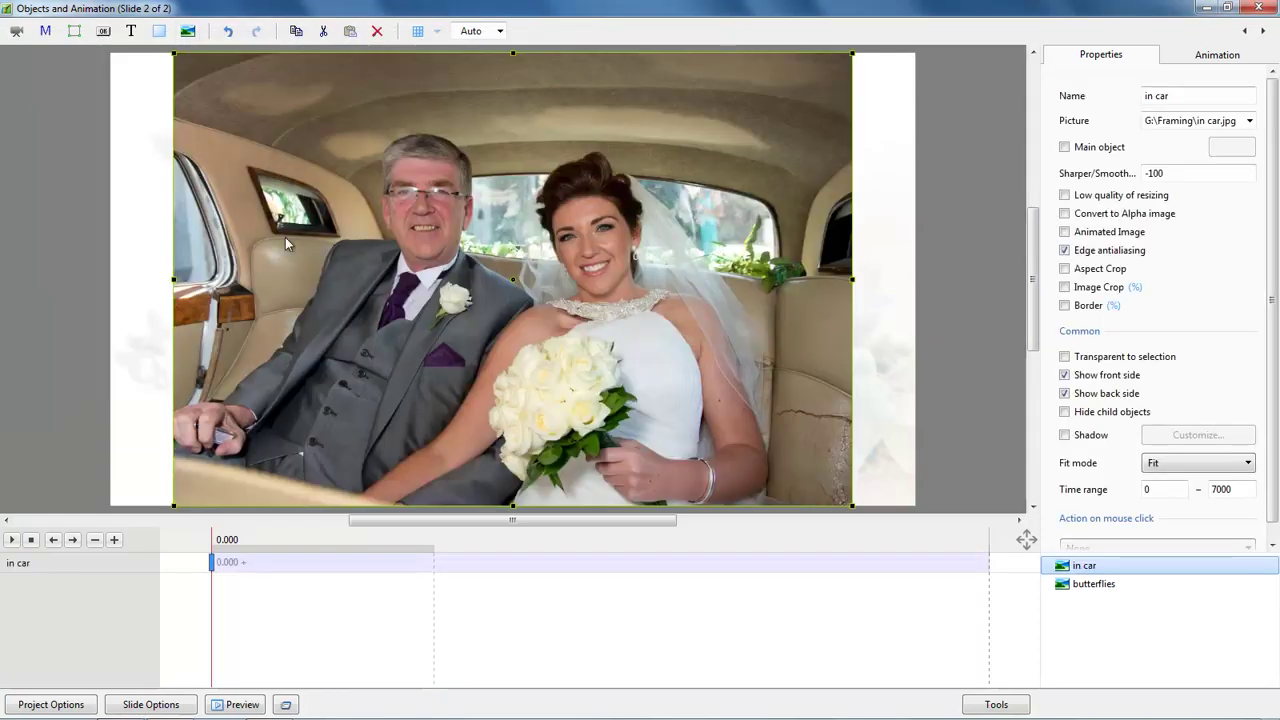
pyautogui.moveTo(852, 53); pyautogui.dragTo(796, 86)
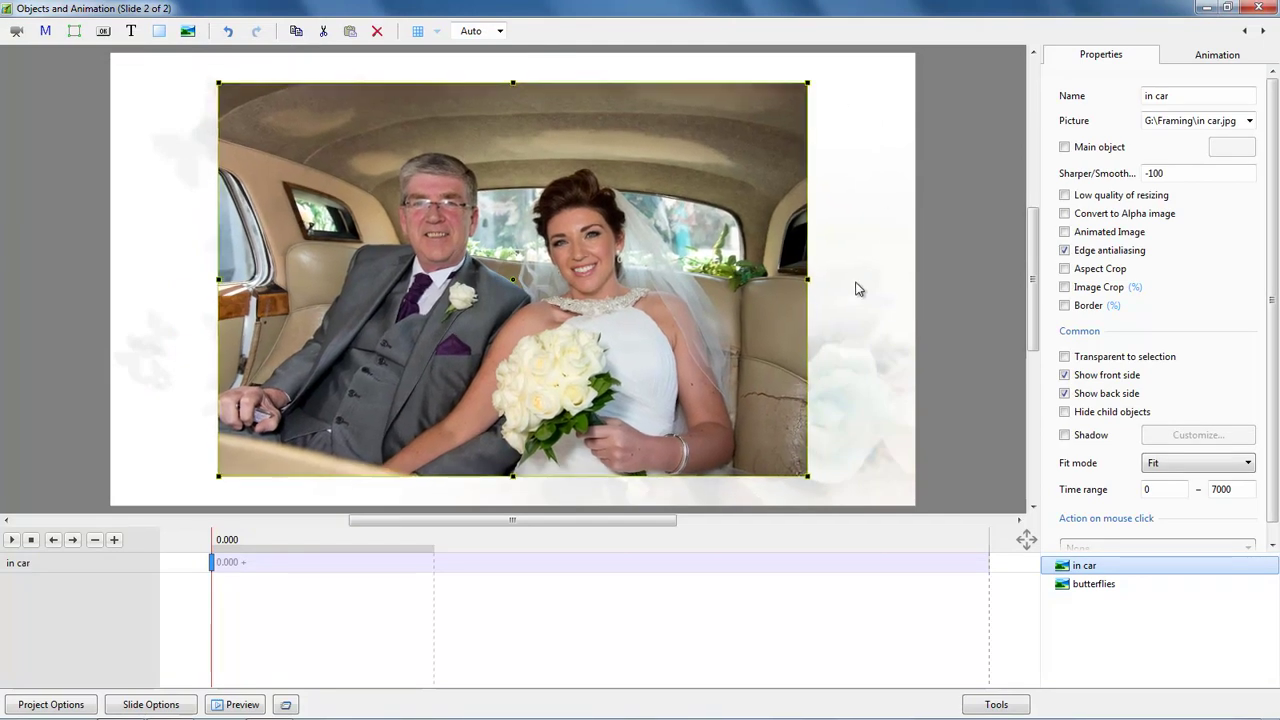
pyautogui.moveTo(817, 277); pyautogui.dragTo(664, 309)
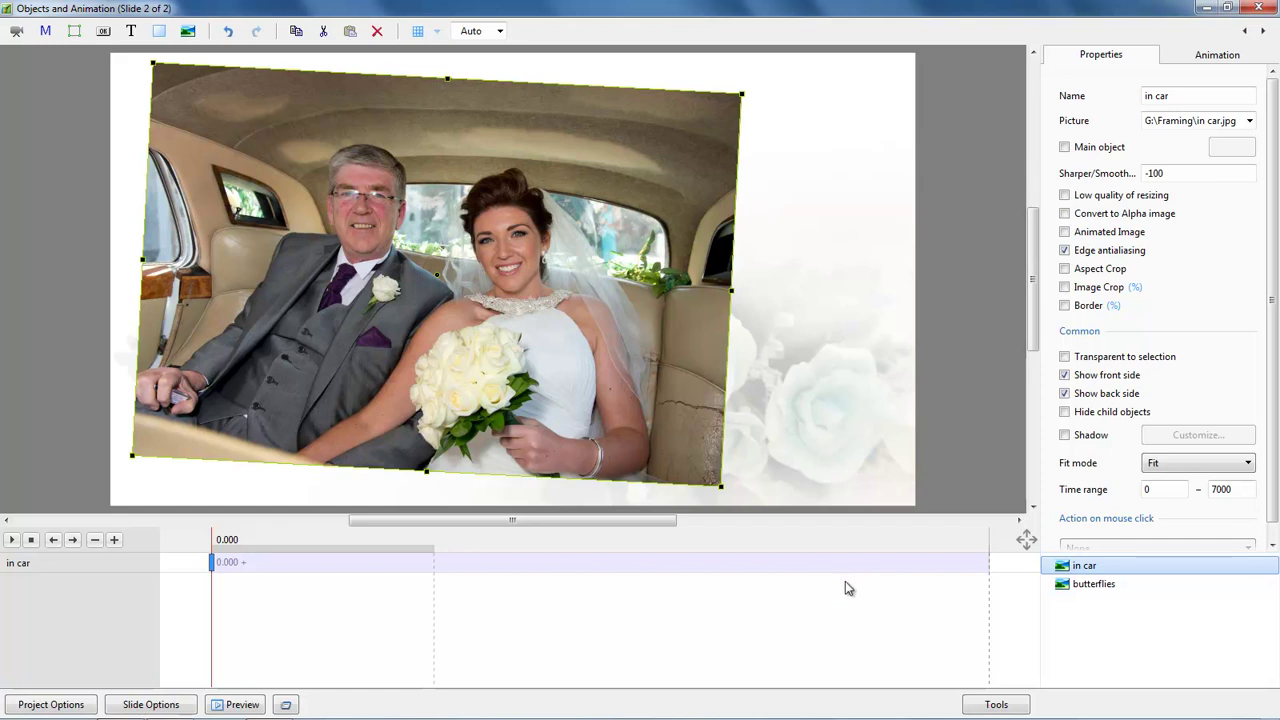
# - Add a second keyframe to the in car picture at about 5.8 seconds
pyautogui.click(237, 563)
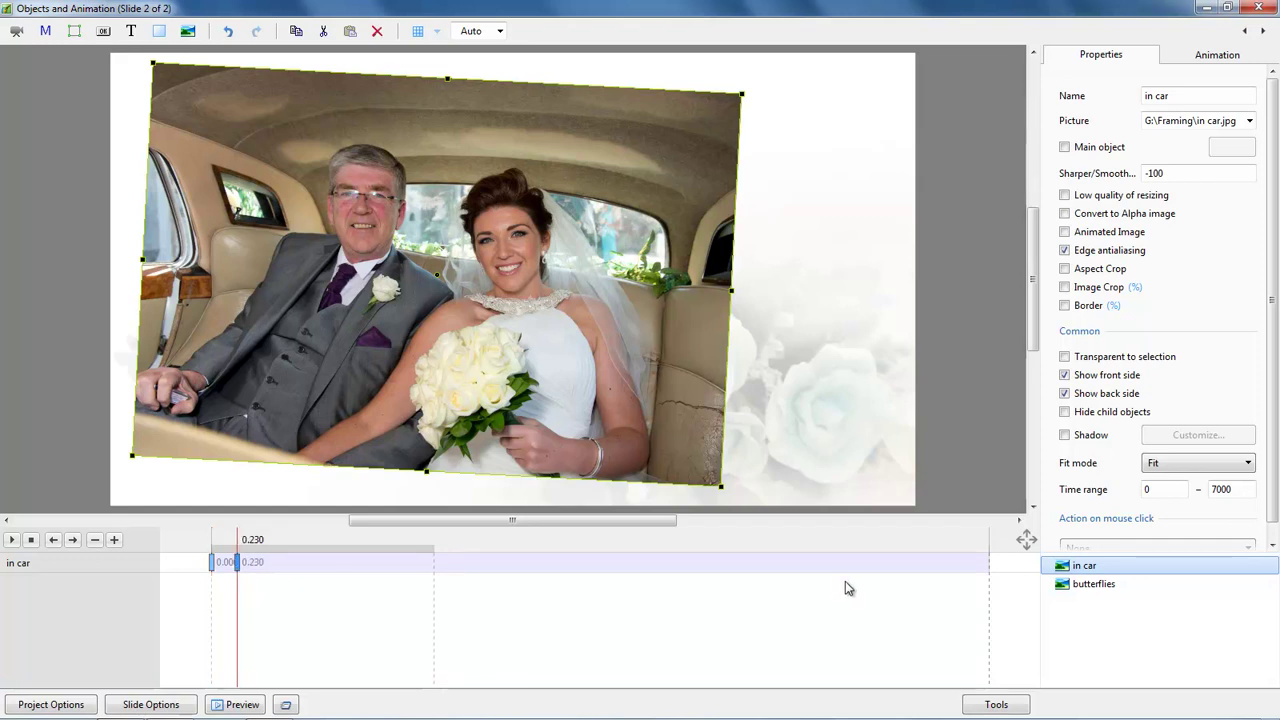
pyautogui.moveTo(240, 563)
pyautogui.mouseDown()
pyautogui.moveTo(777, 594)
pyautogui.moveTo(854, 586)
pyautogui.moveTo(852, 600)
pyautogui.mouseUp()
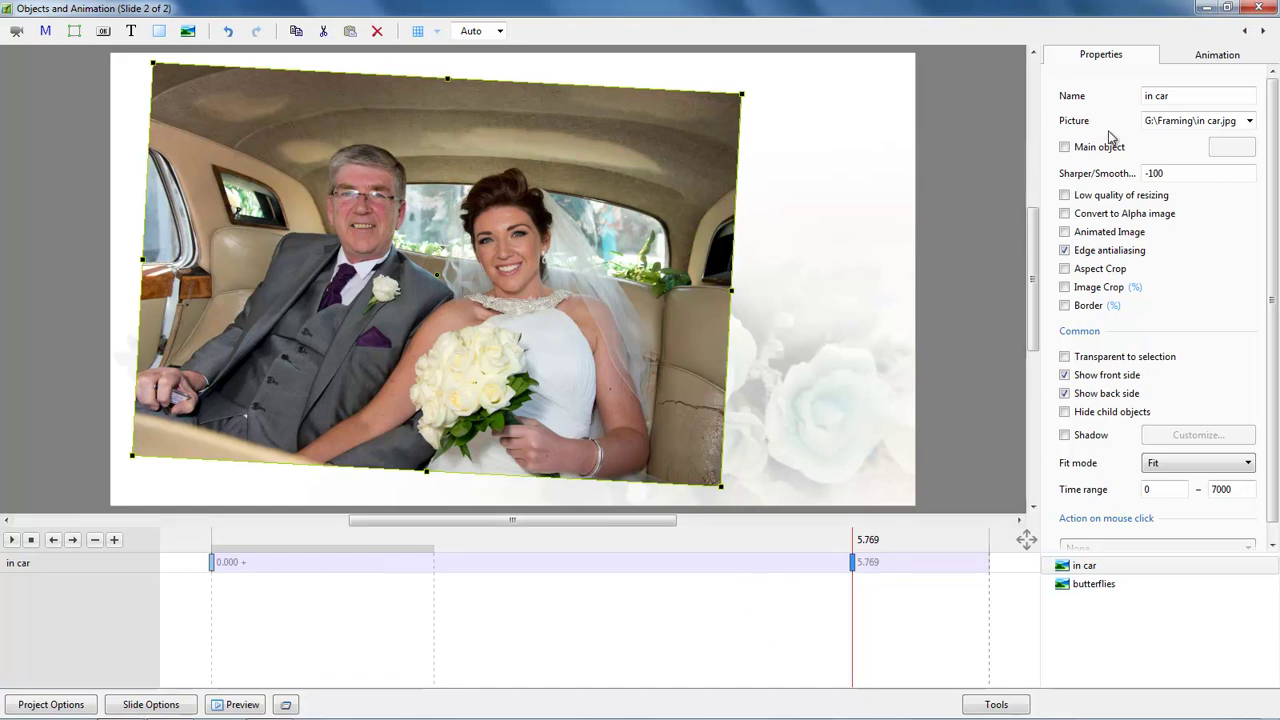
# - Return to the slide list and set the butterflies slide's duration to 16 seconds
pyautogui.click(1260, 10)
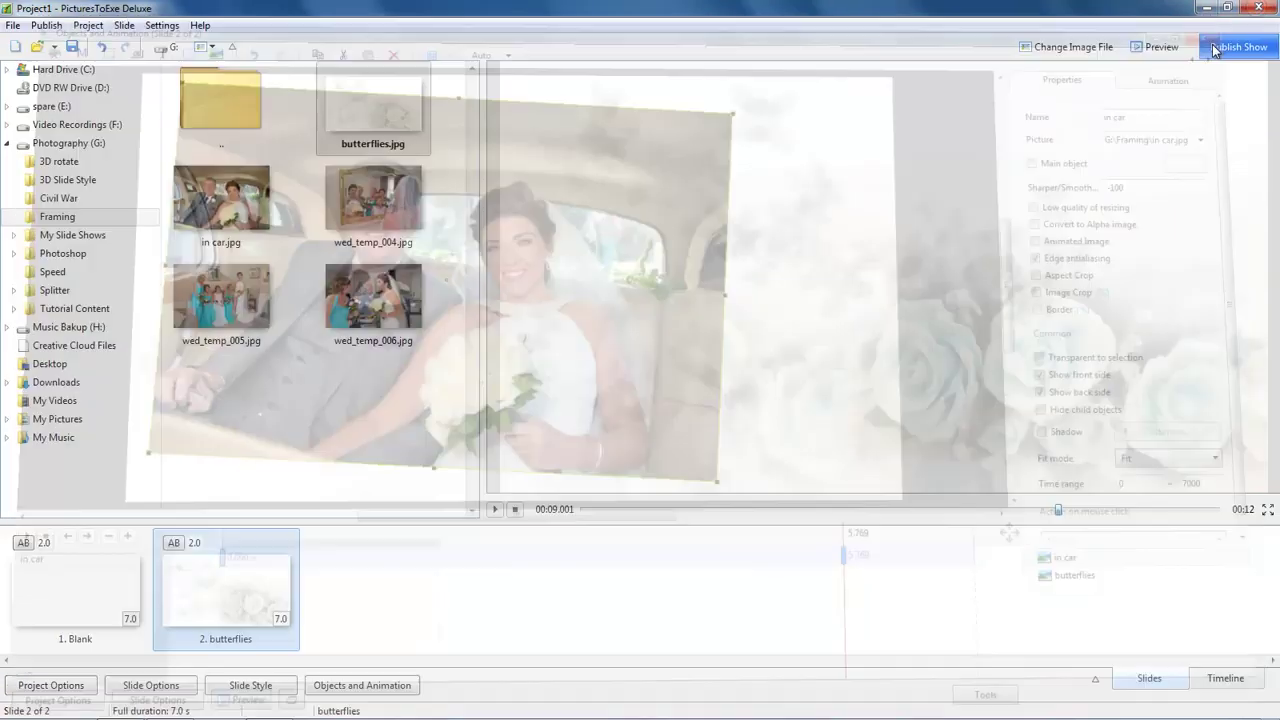
pyautogui.click(281, 619)
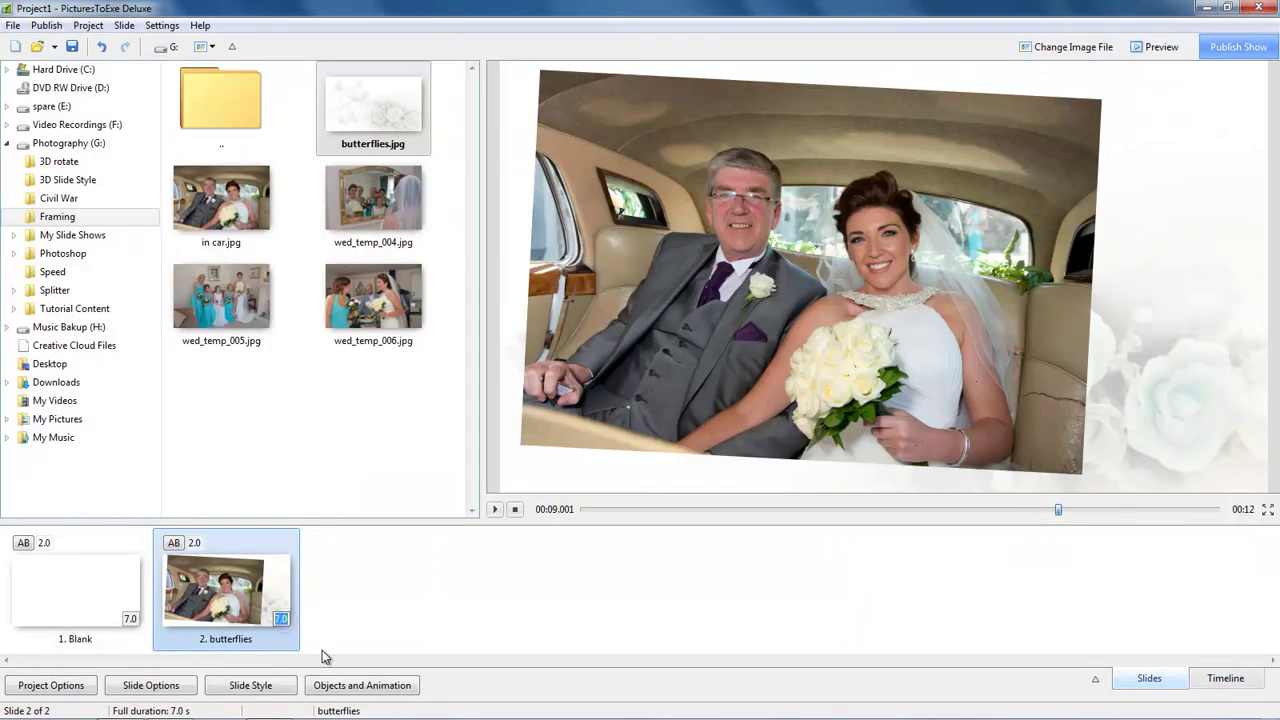
pyautogui.write('16')
pyautogui.click(233, 597)
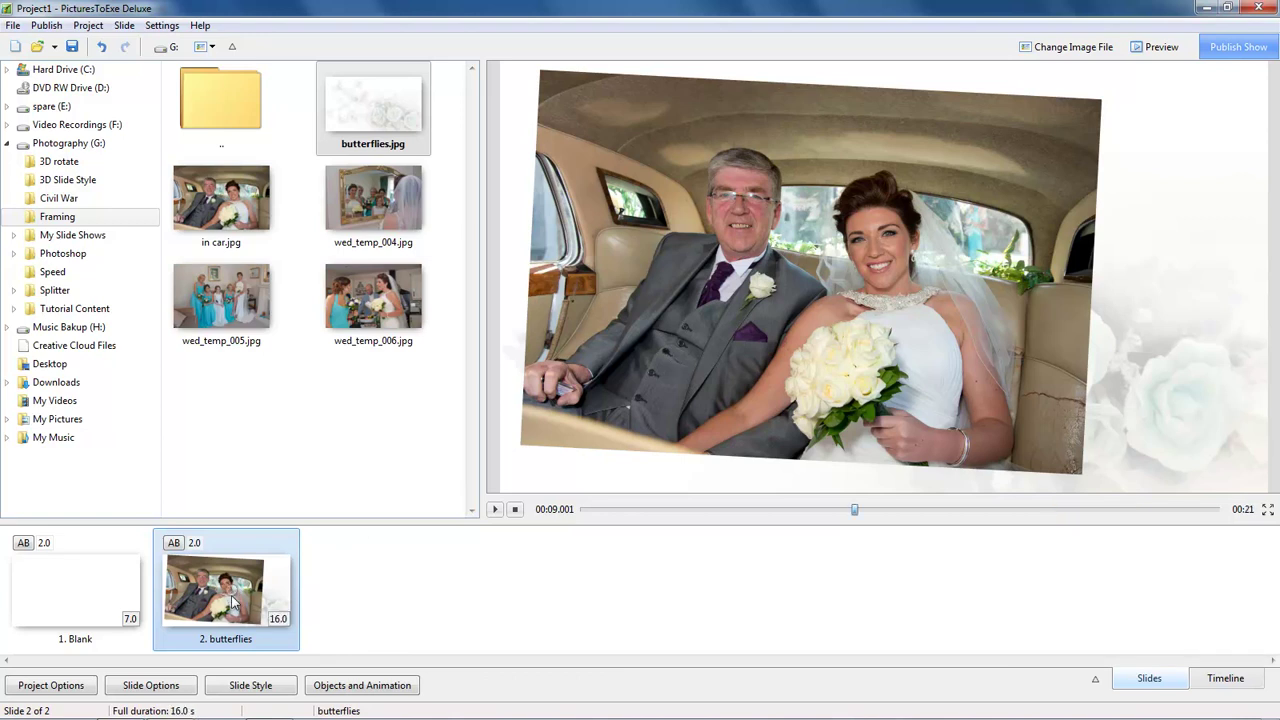
# - Reopen Objects and Animation for the butterflies slide and set the in car picture's second keyframe time to 13000
pyautogui.click(362, 685)
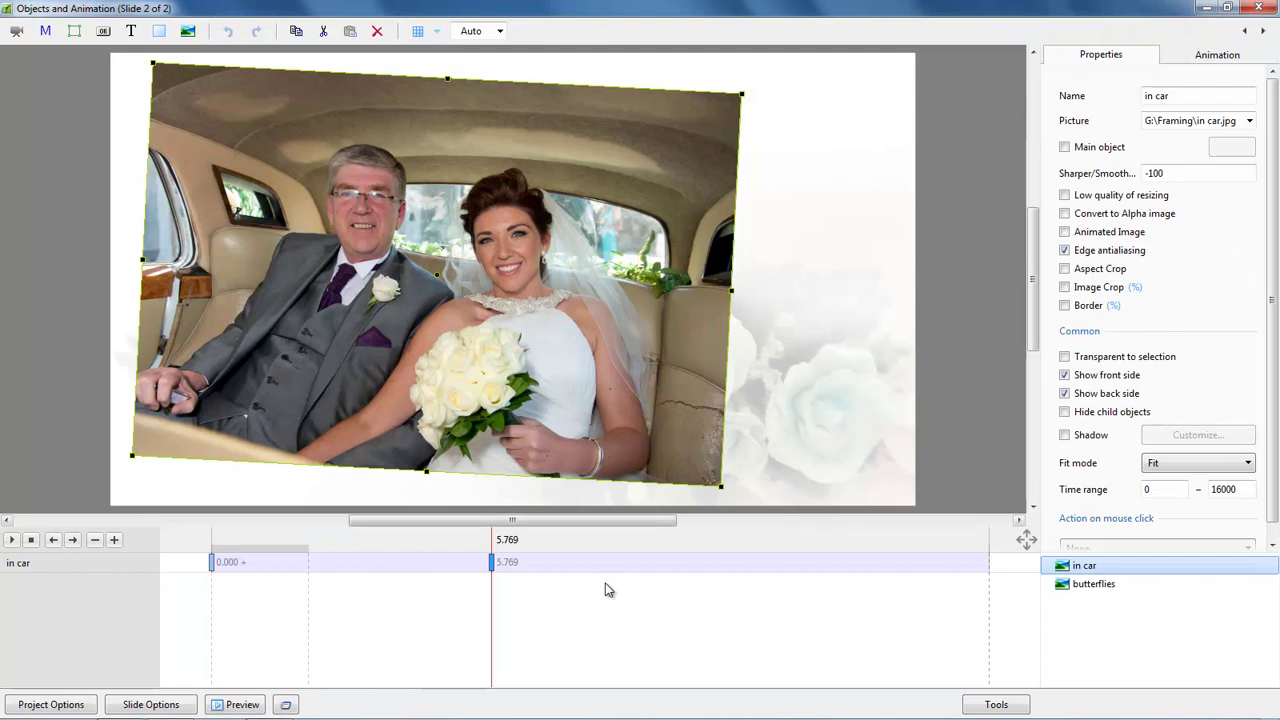
pyautogui.click(492, 564)
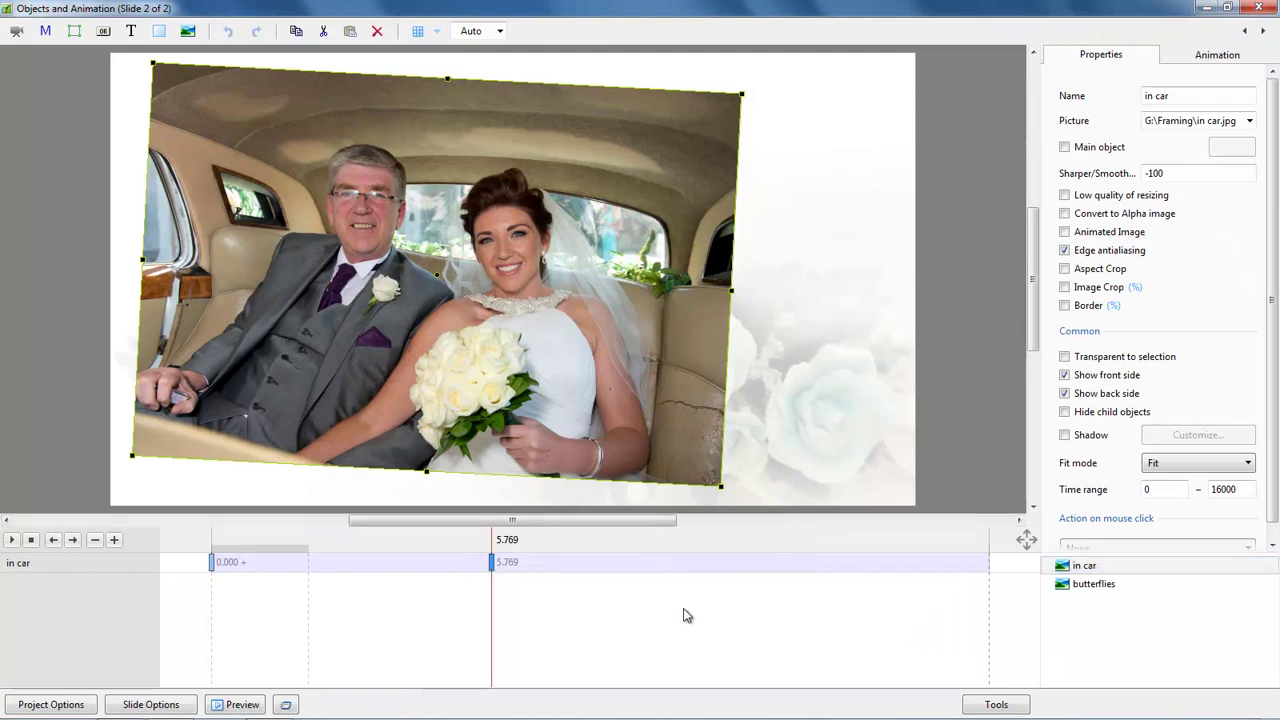
pyautogui.click(1236, 56)
pyautogui.moveTo(1172, 507); pyautogui.dragTo(1145, 507)
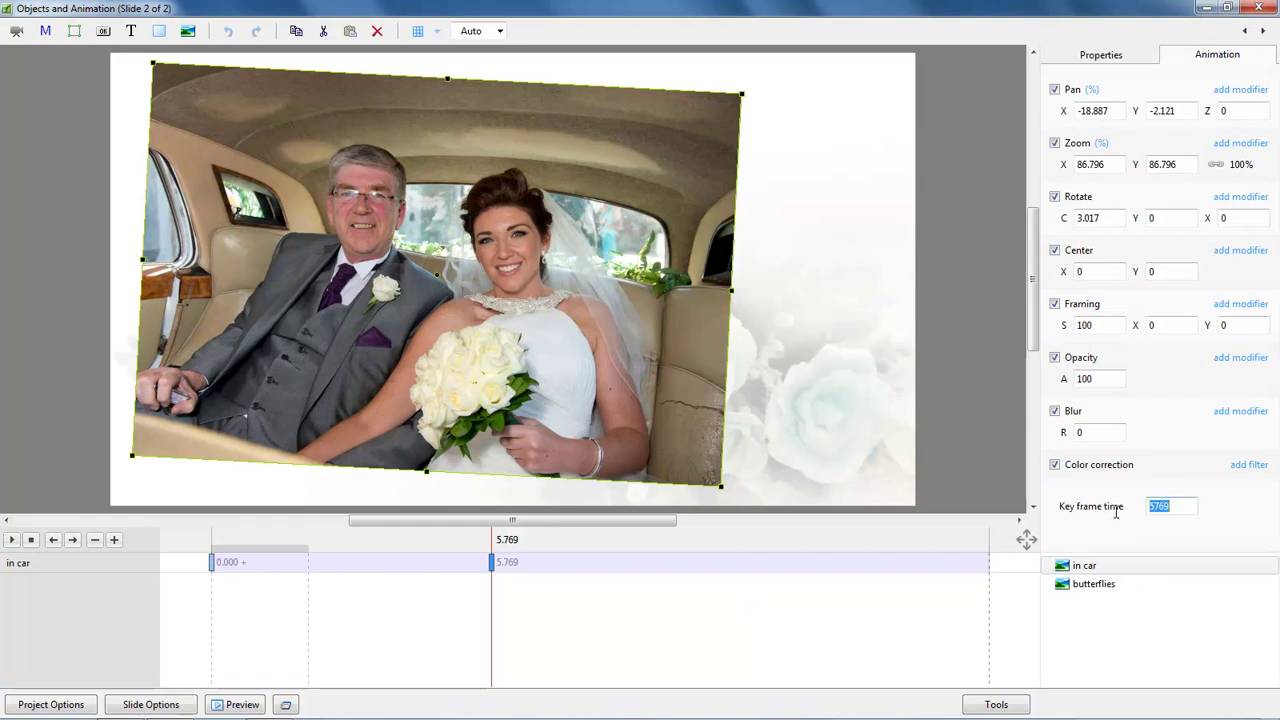
pyautogui.write('13000')
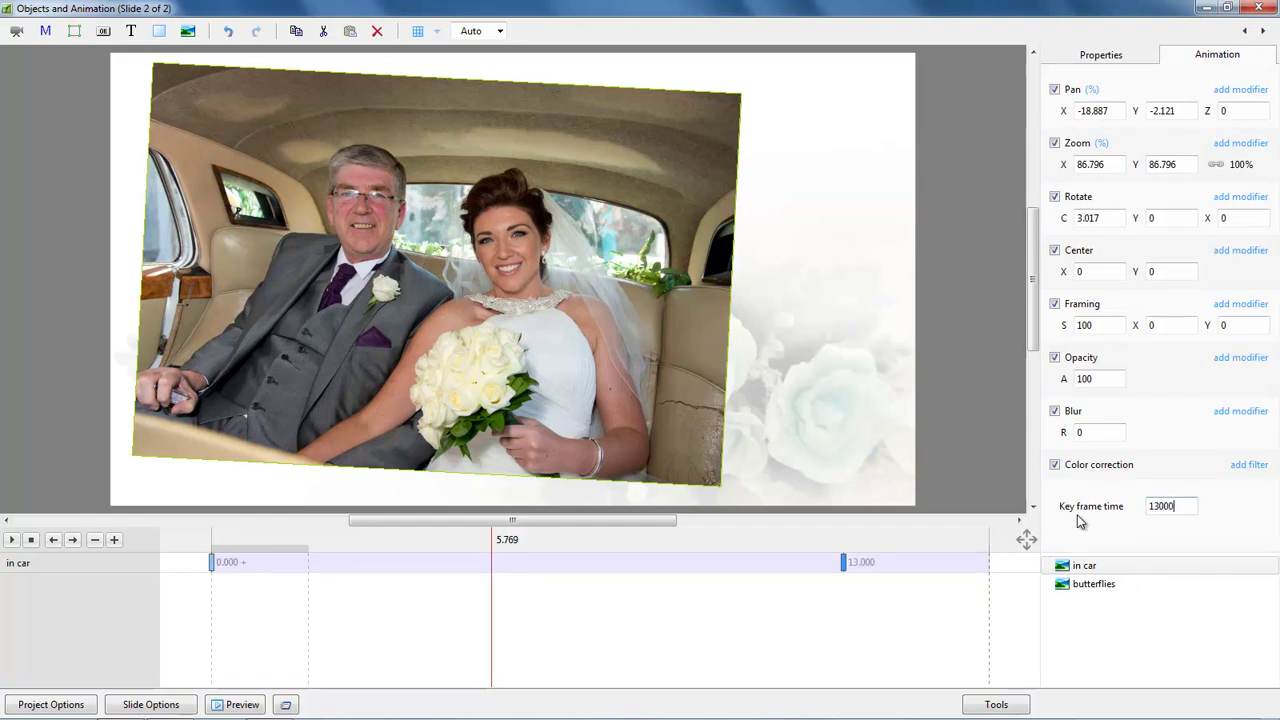
# - At the 13-second keyframe, tilt the in car picture to about -3° and move it to the slide's right side
pyautogui.click(212, 563)
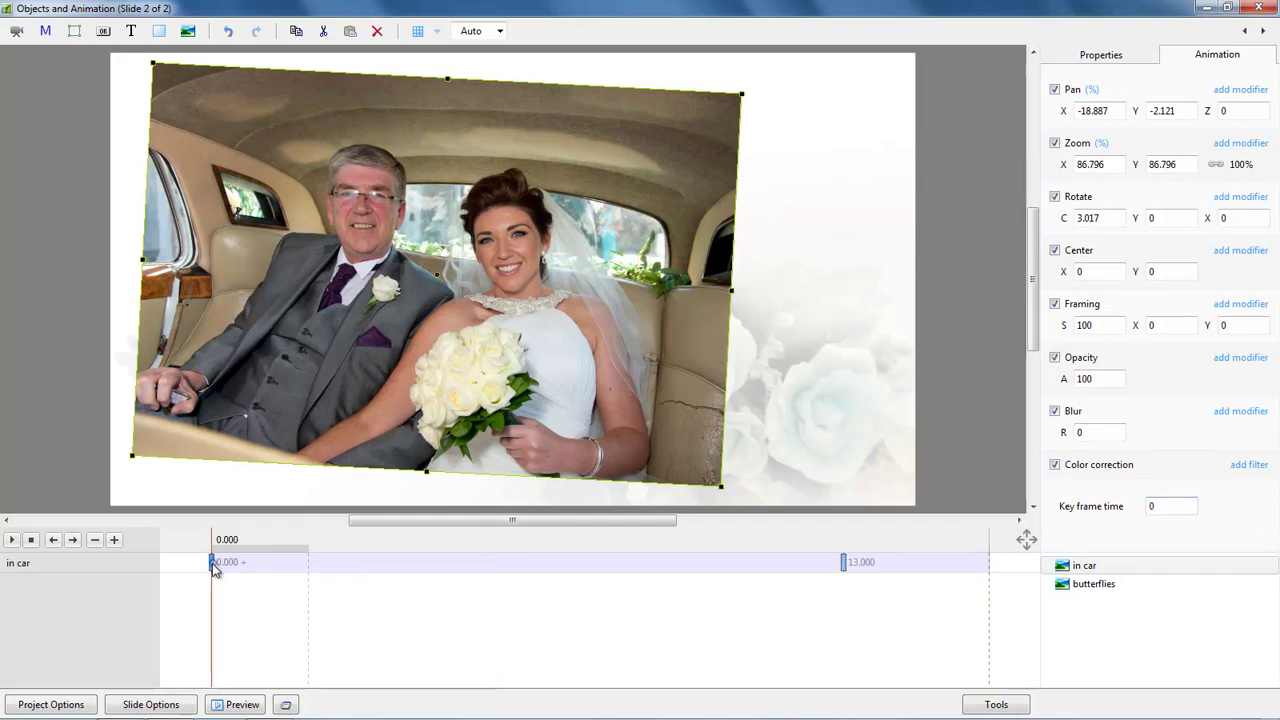
pyautogui.click(843, 562)
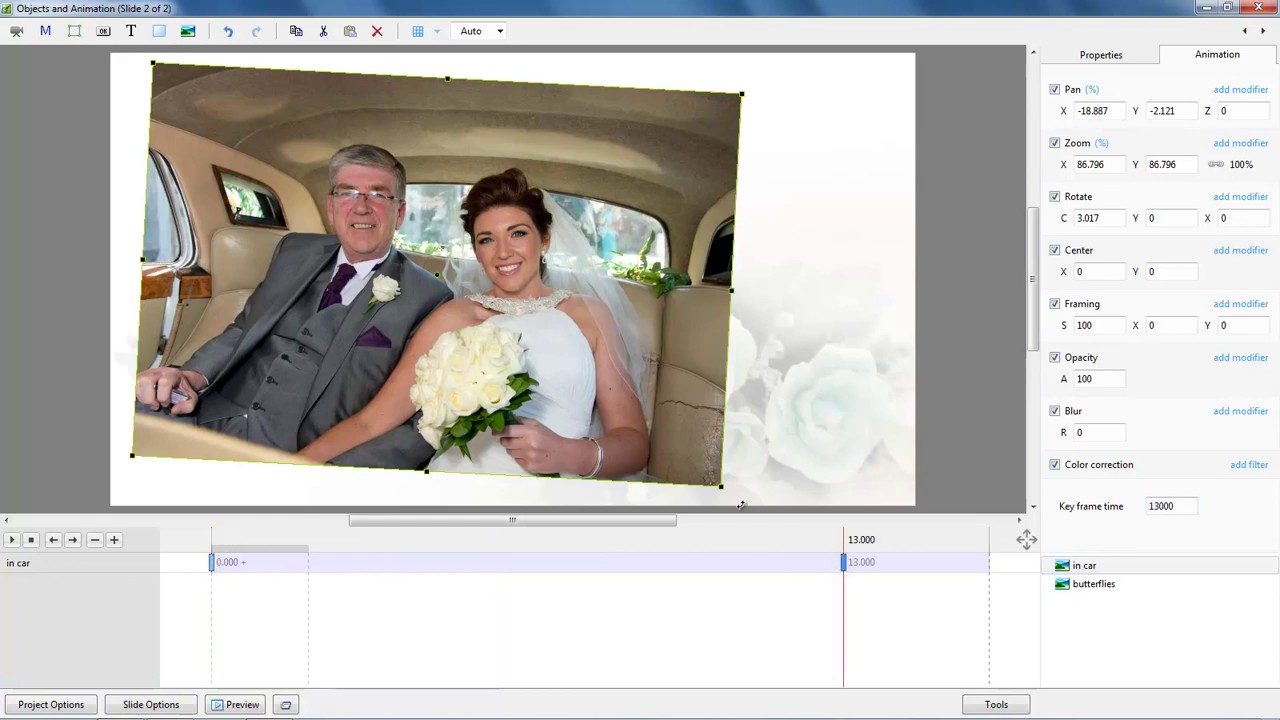
pyautogui.moveTo(724, 490); pyautogui.dragTo(752, 462)
pyautogui.moveTo(494, 387); pyautogui.dragTo(649, 386)
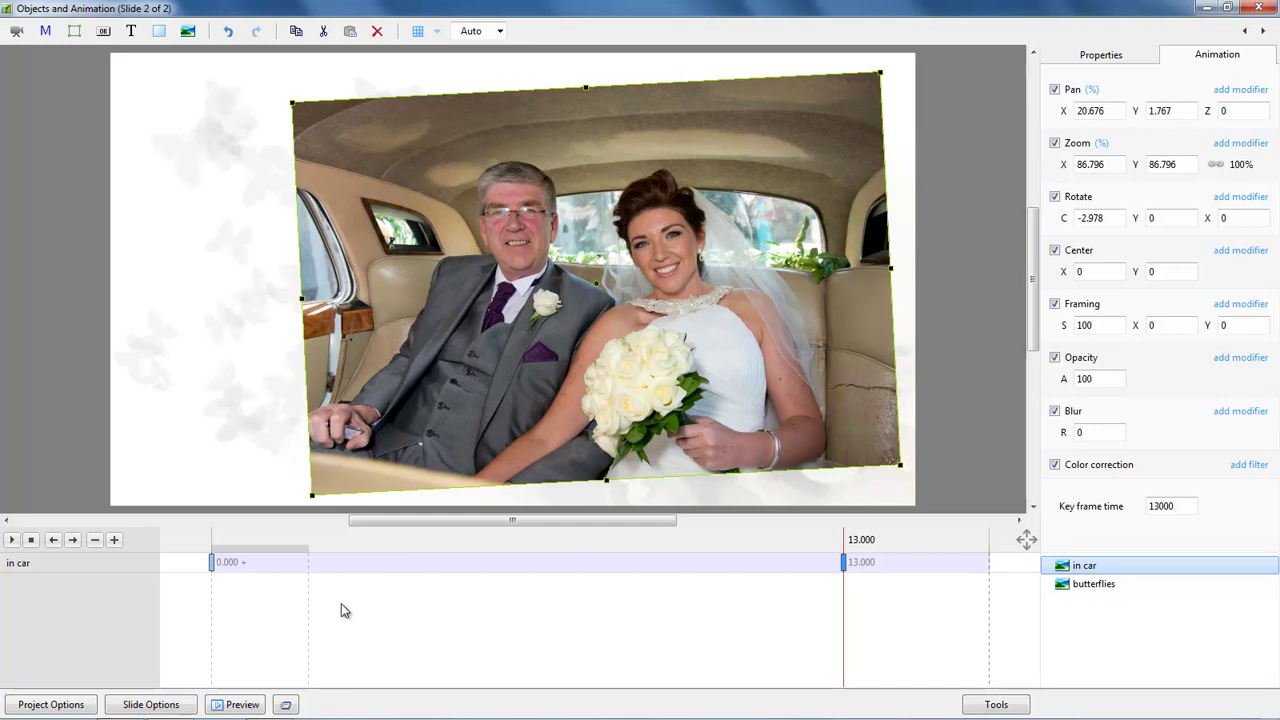
# - Play the in car picture's animation from the first keyframe
pyautogui.click(212, 562)
pyautogui.click(12, 539)
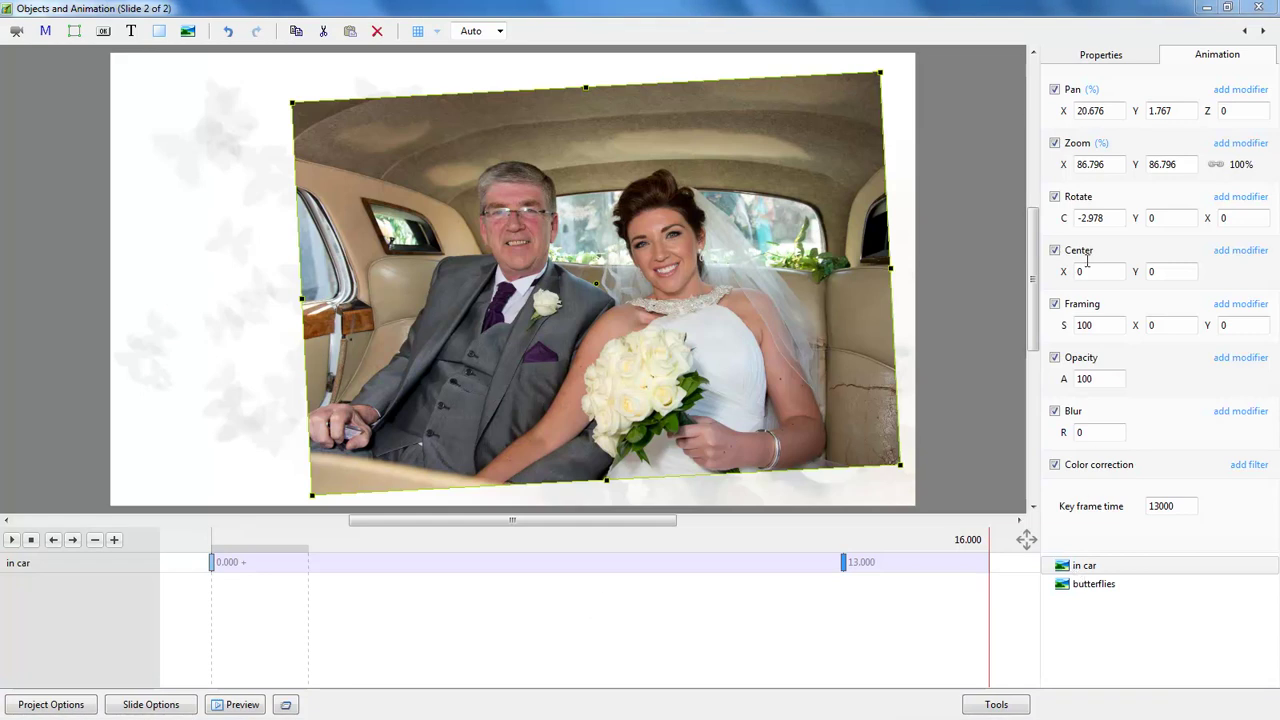
# - Set the in car picture as the slide's main object and compare the setting with the butterflies picture
pyautogui.click(1100, 57)
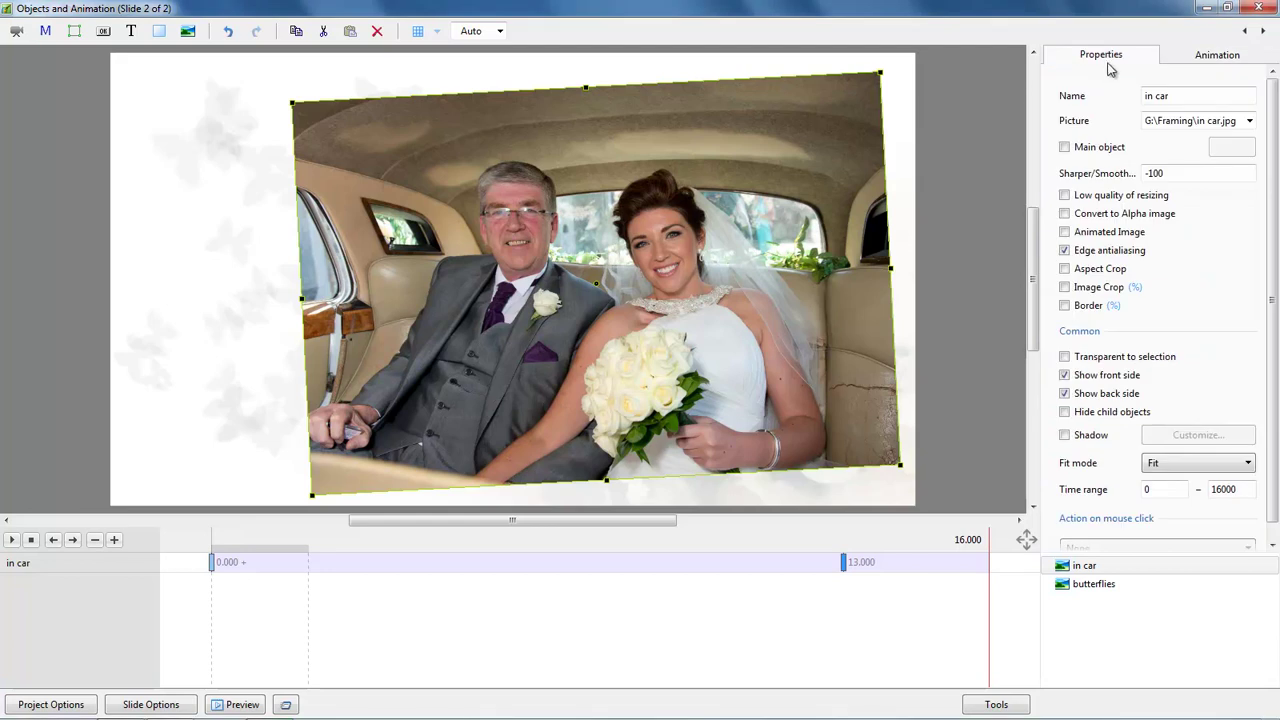
pyautogui.click(1065, 147)
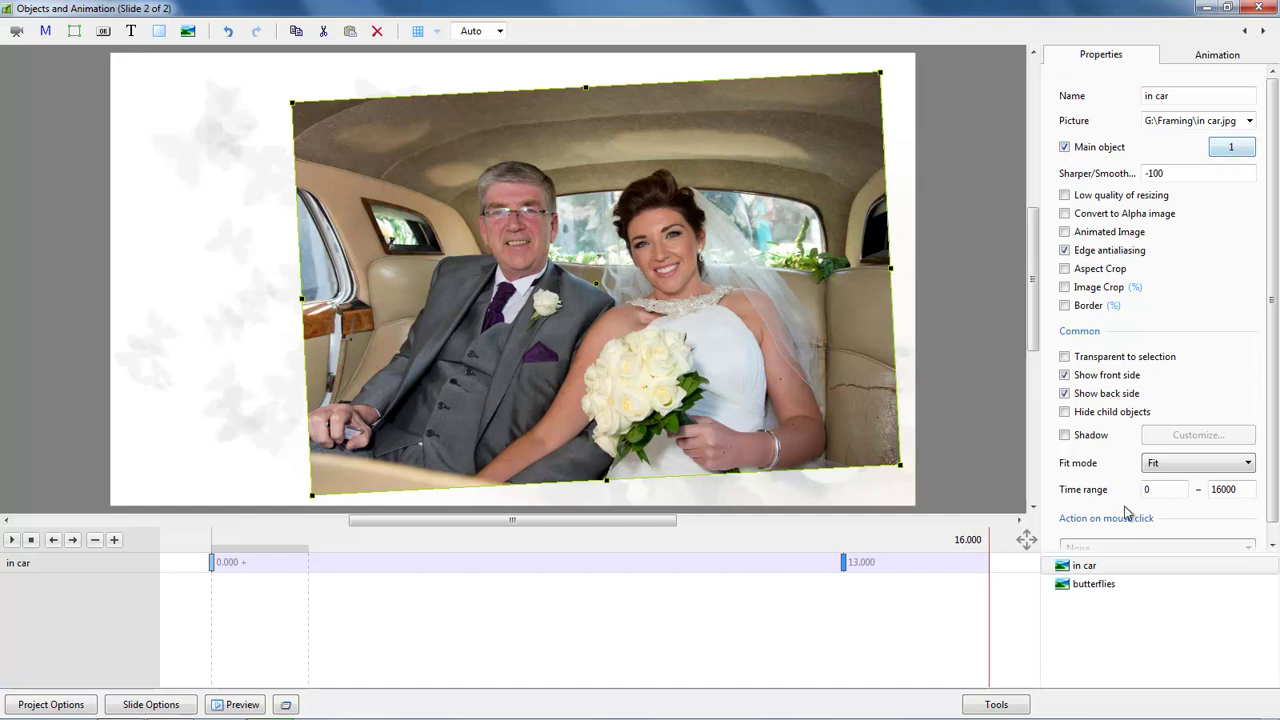
pyautogui.click(1103, 585)
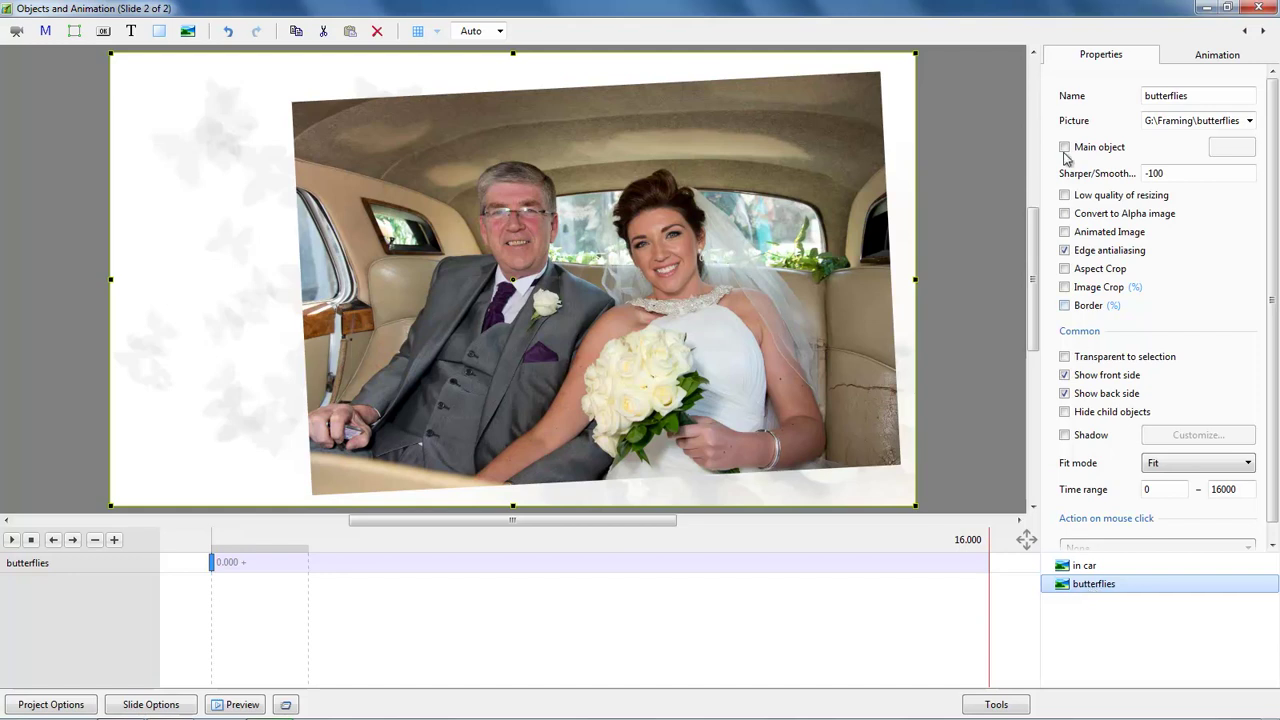
pyautogui.click(1087, 566)
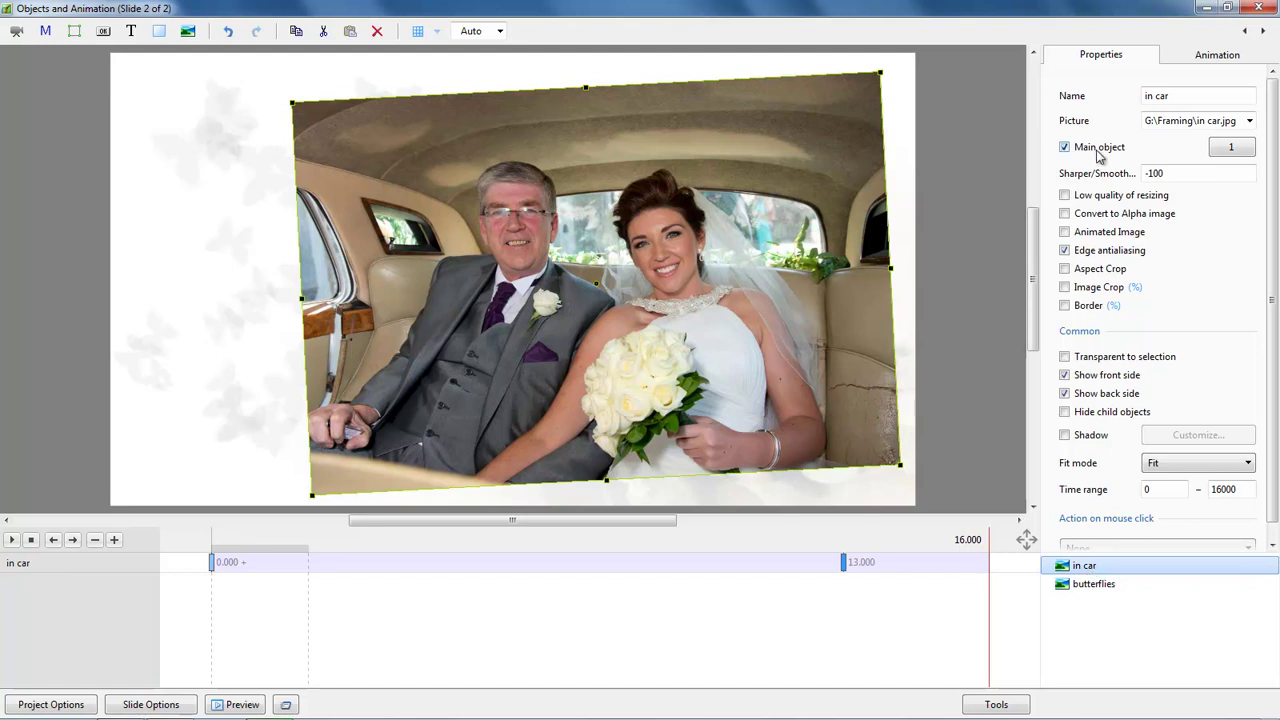
# - Turn on a border for the in car picture and colour it dark grey 505050
pyautogui.click(1065, 307)
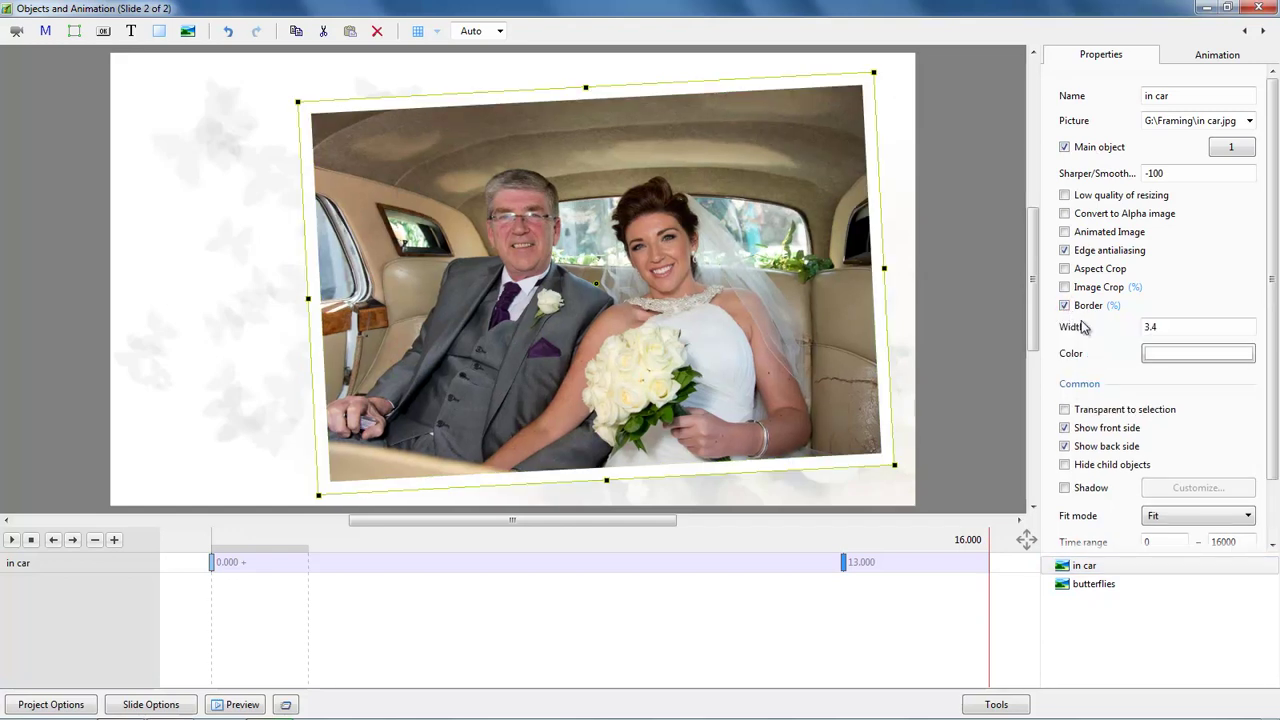
pyautogui.click(1175, 360)
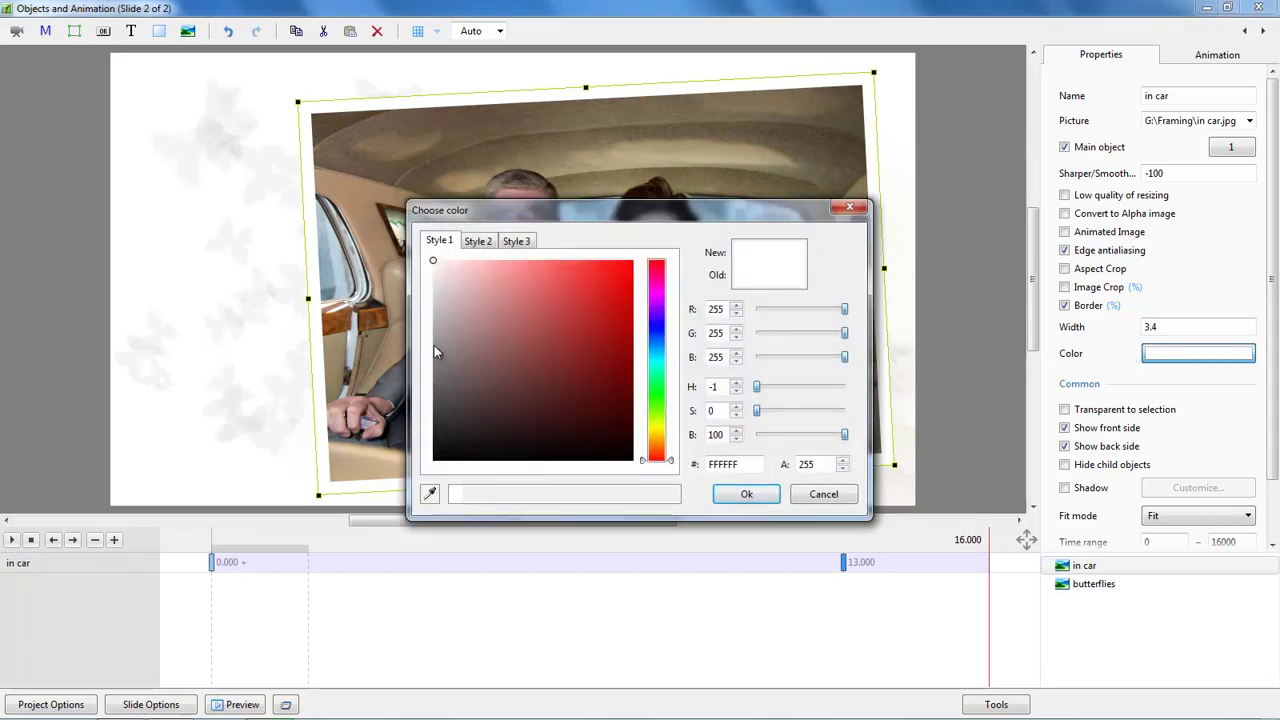
pyautogui.click(433, 397)
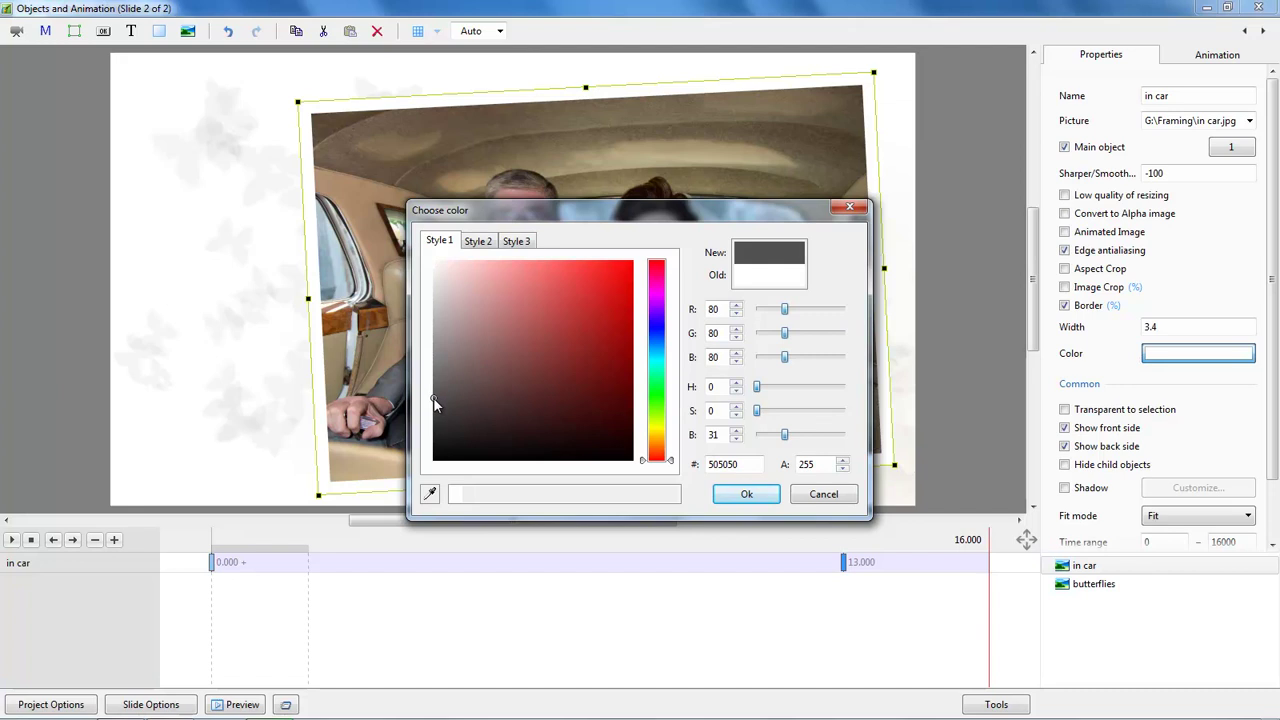
pyautogui.click(746, 494)
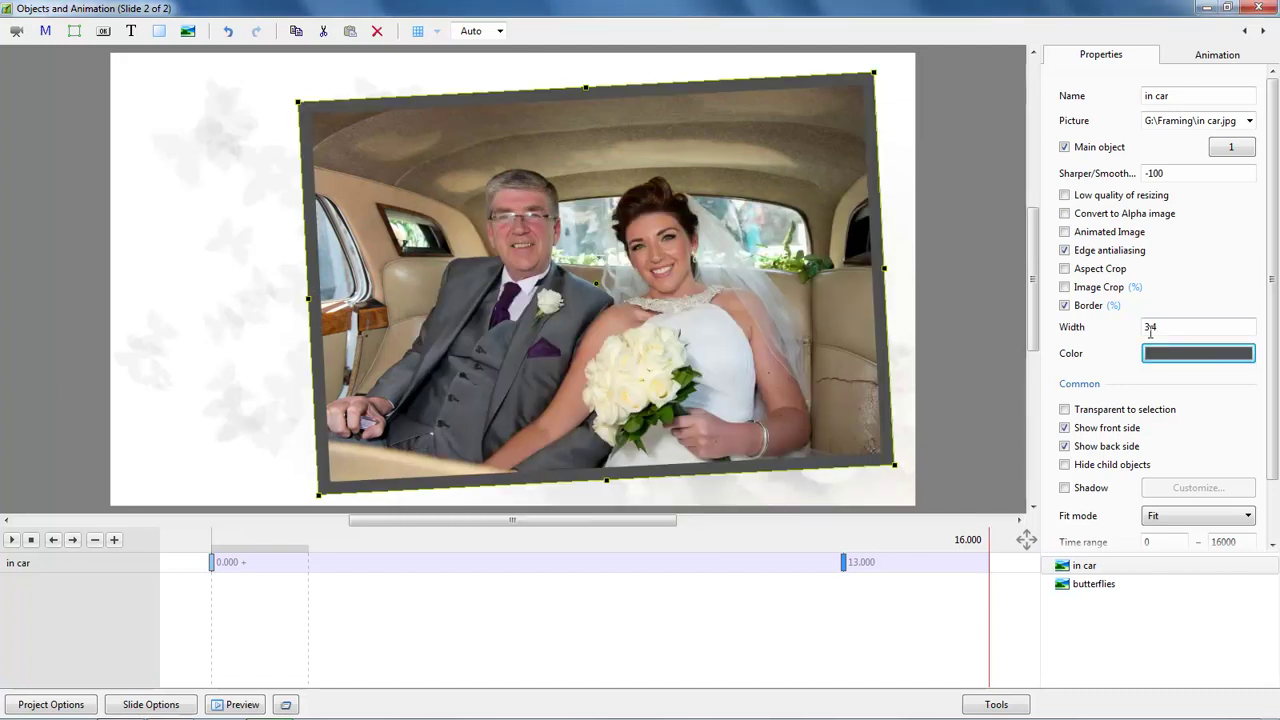
# - Switch the in car picture's border units to pixels, set the width to 10 and deselect the picture
pyautogui.click(1114, 306)
pyautogui.doubleClick(1168, 327)
pyautogui.write('5')
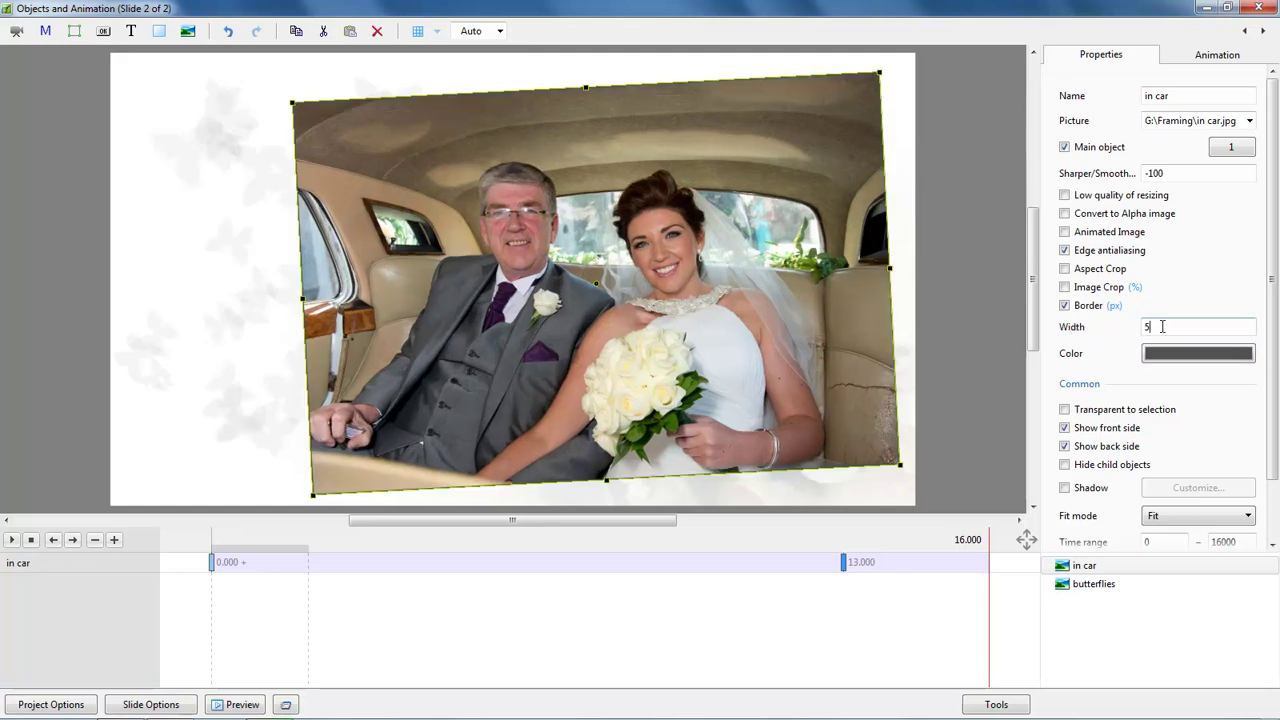
pyautogui.write('10')
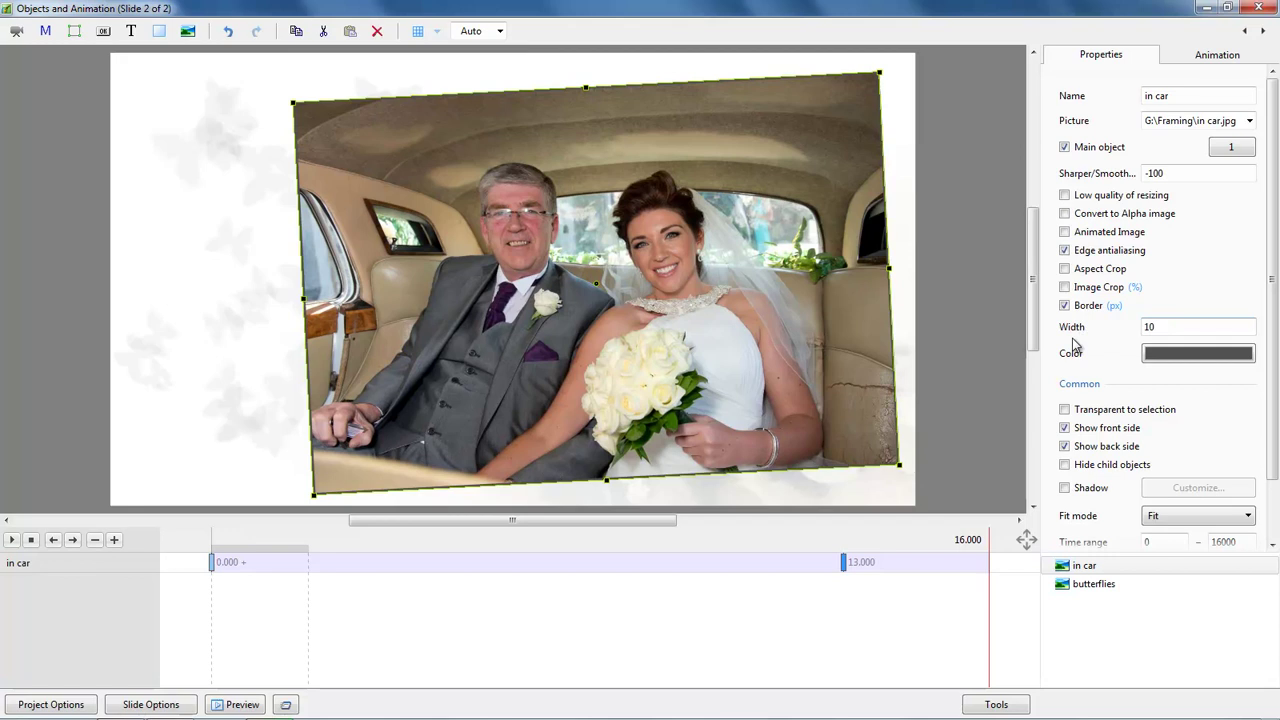
pyautogui.click(963, 333)
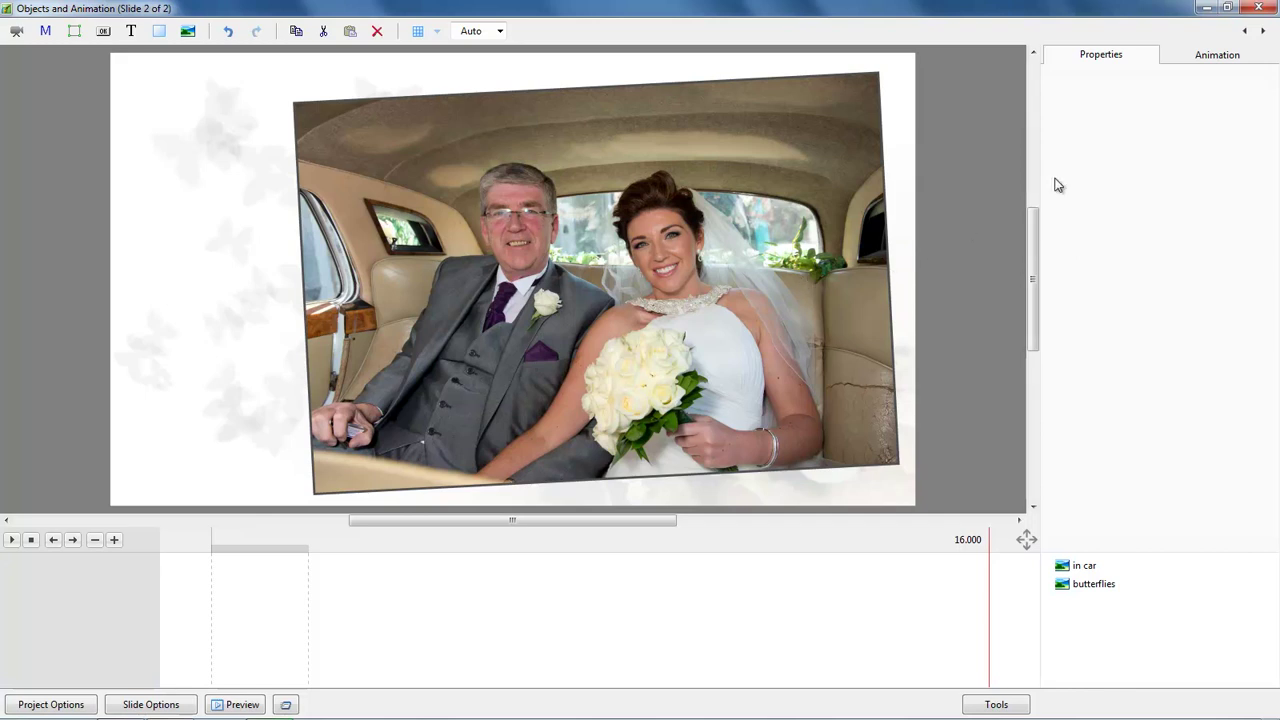
# - Turn on the shadow for the in car picture
pyautogui.click(1080, 566)
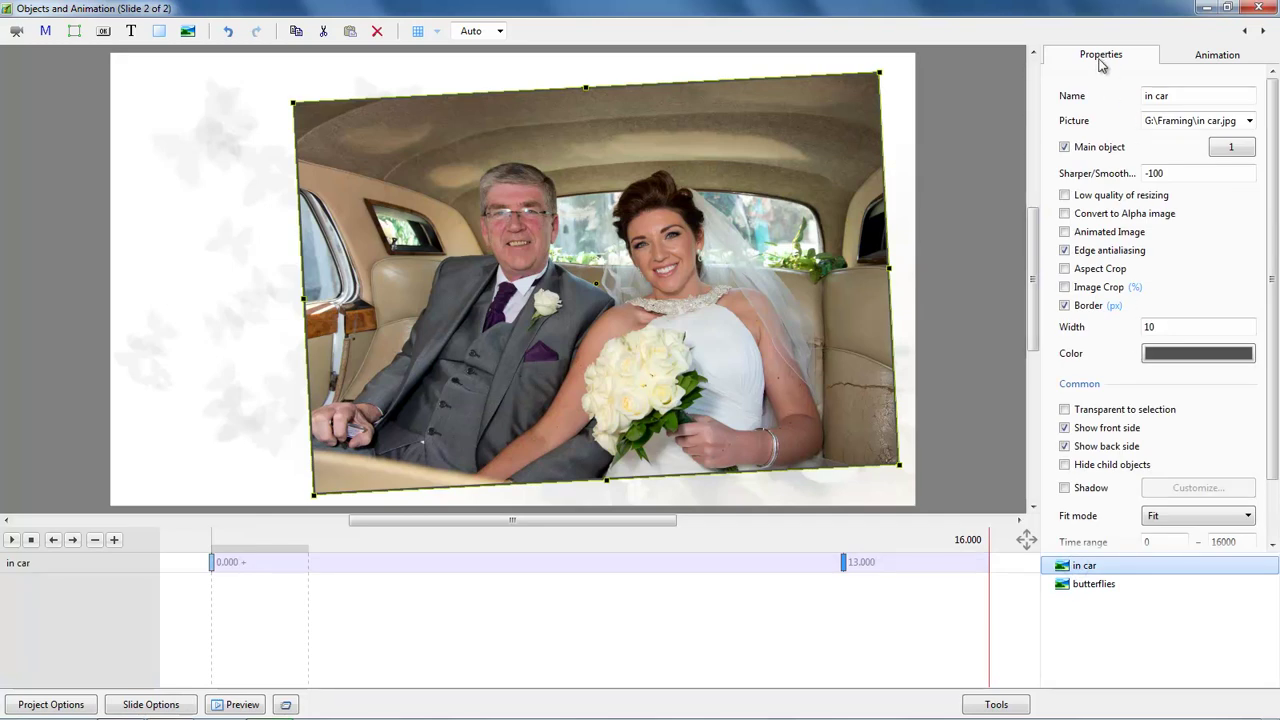
pyautogui.click(1064, 488)
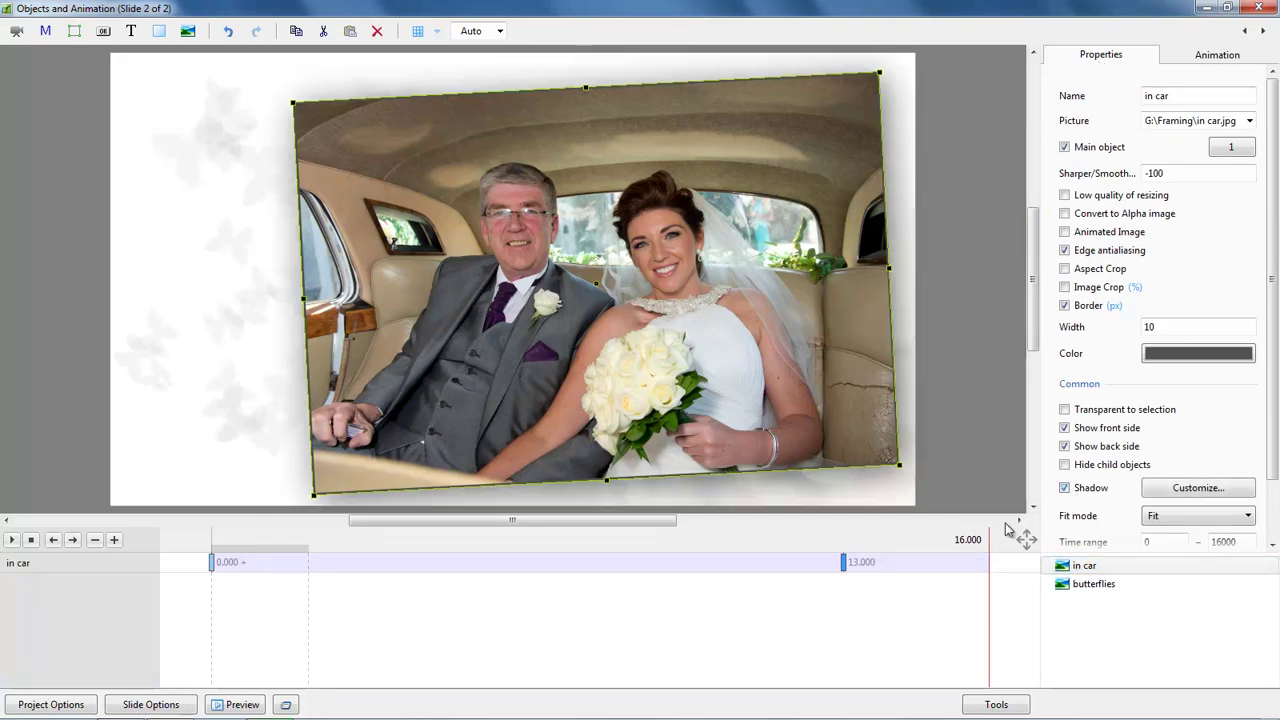
# - Customize the in car picture's drop shadow with opacity 36.5, distance 6.2 and size 9.38
pyautogui.click(1191, 489)
pyautogui.moveTo(663, 219); pyautogui.dragTo(1150, 170)
pyautogui.moveTo(1157, 316); pyautogui.dragTo(1149, 287)
pyautogui.moveTo(1168, 225); pyautogui.dragTo(1155, 228)
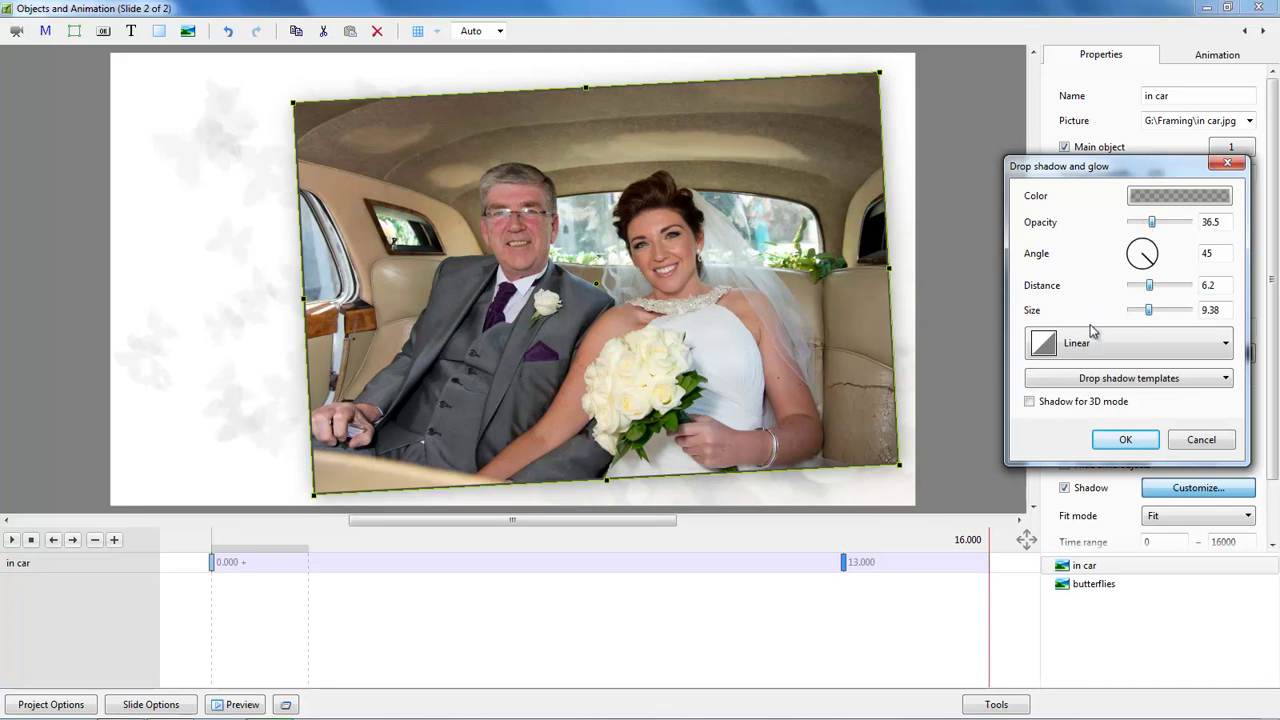
# - Look at the drop shadow template options without saving a template, and accept the customized shadow
pyautogui.click(1226, 379)
pyautogui.click(1226, 382)
pyautogui.click(1226, 380)
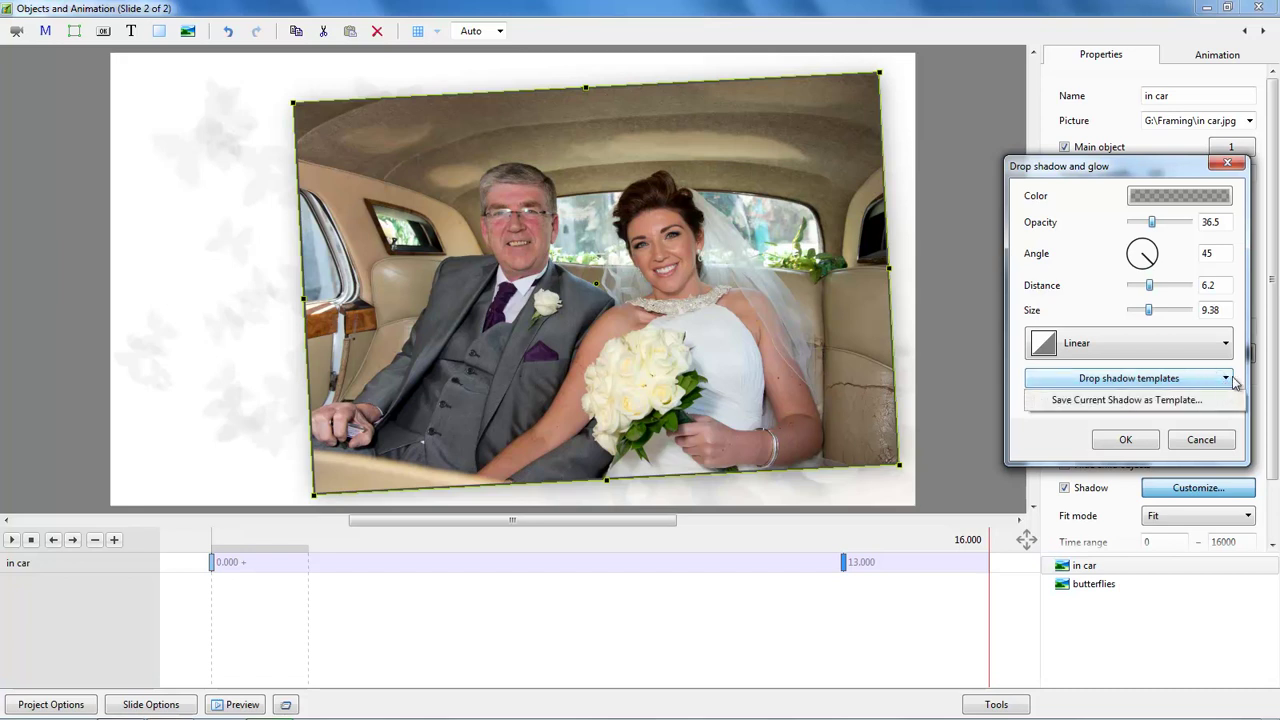
pyautogui.click(1238, 378)
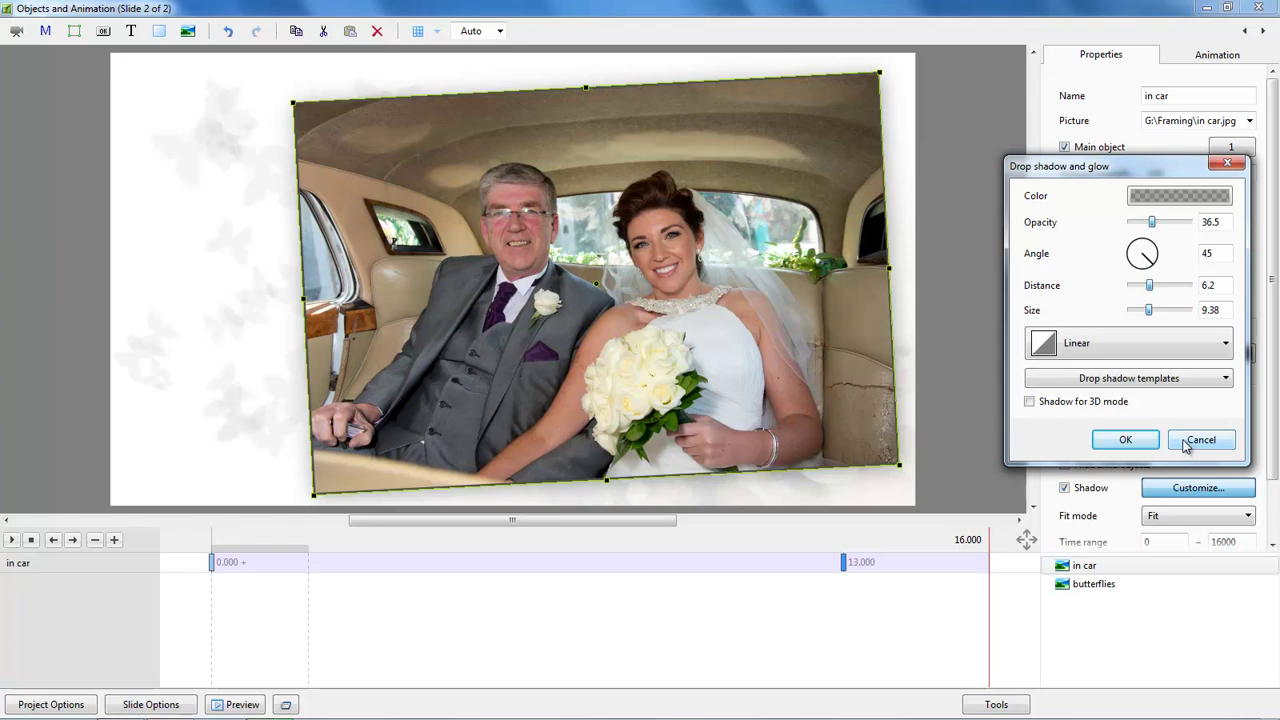
pyautogui.click(1127, 440)
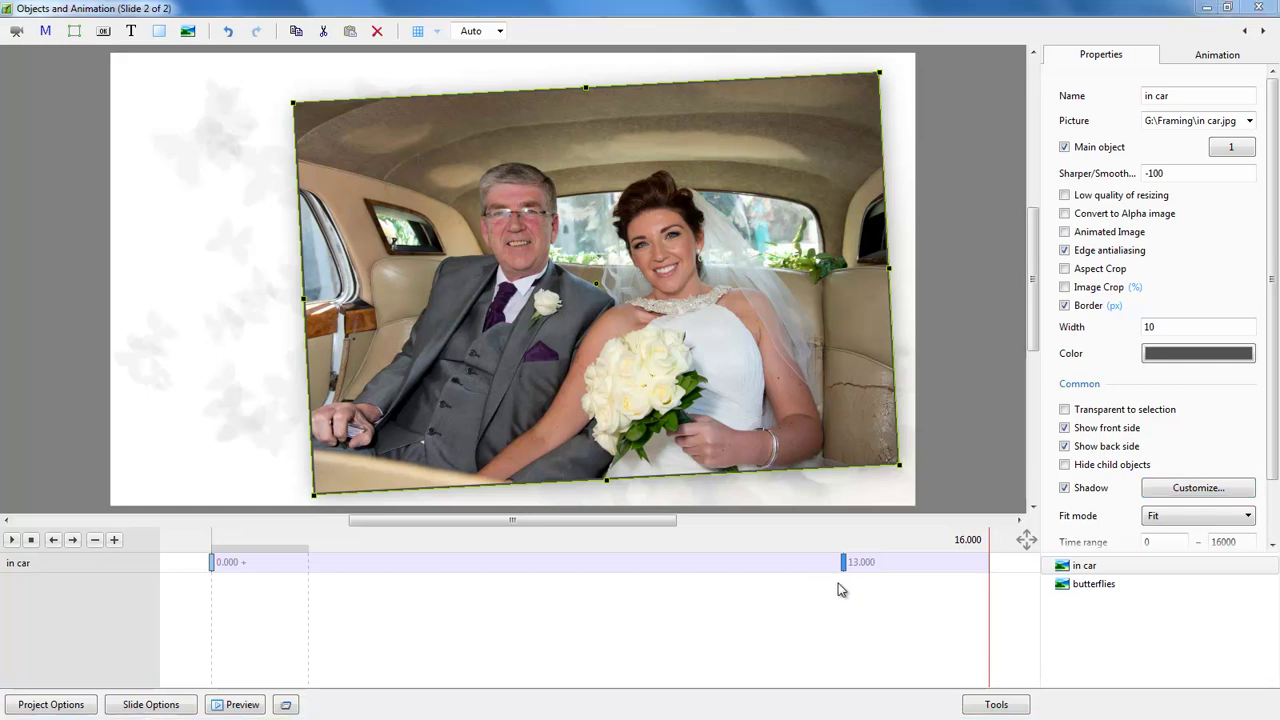
# - Compare the in car picture's two keyframes and set the 13-second keyframe's framing to S 176 and Y 28
pyautogui.click(1216, 57)
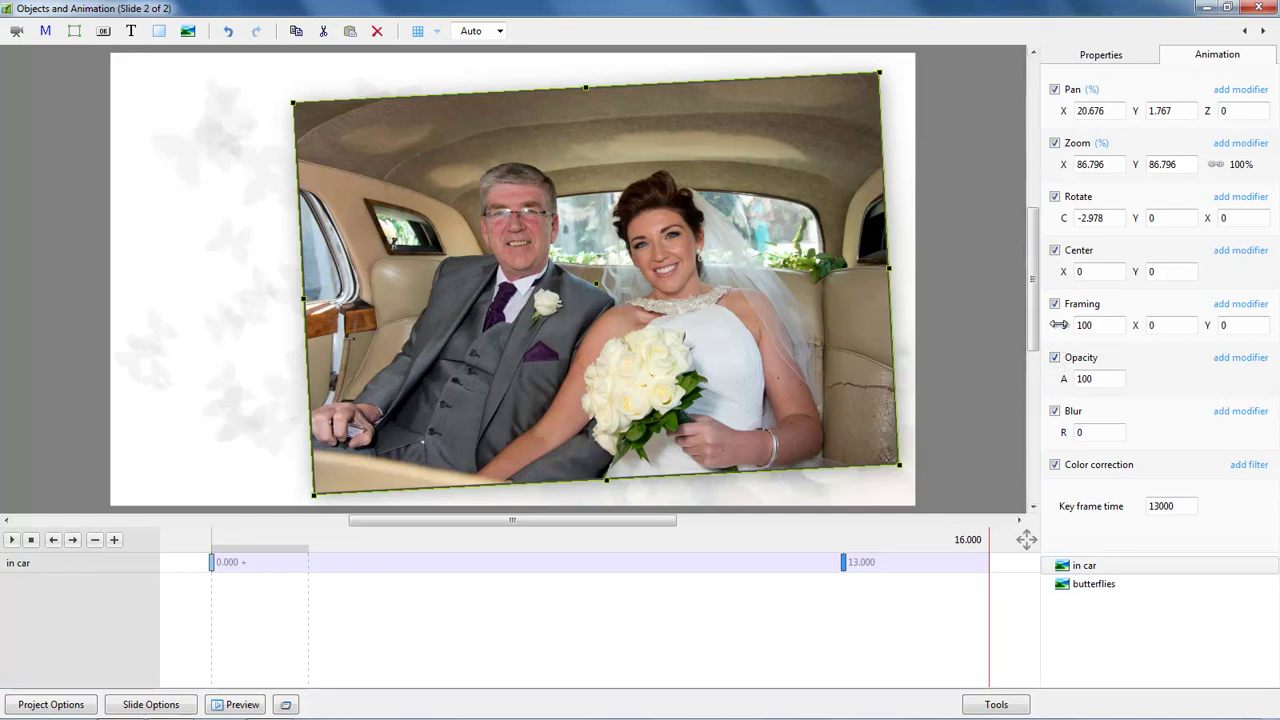
pyautogui.click(212, 563)
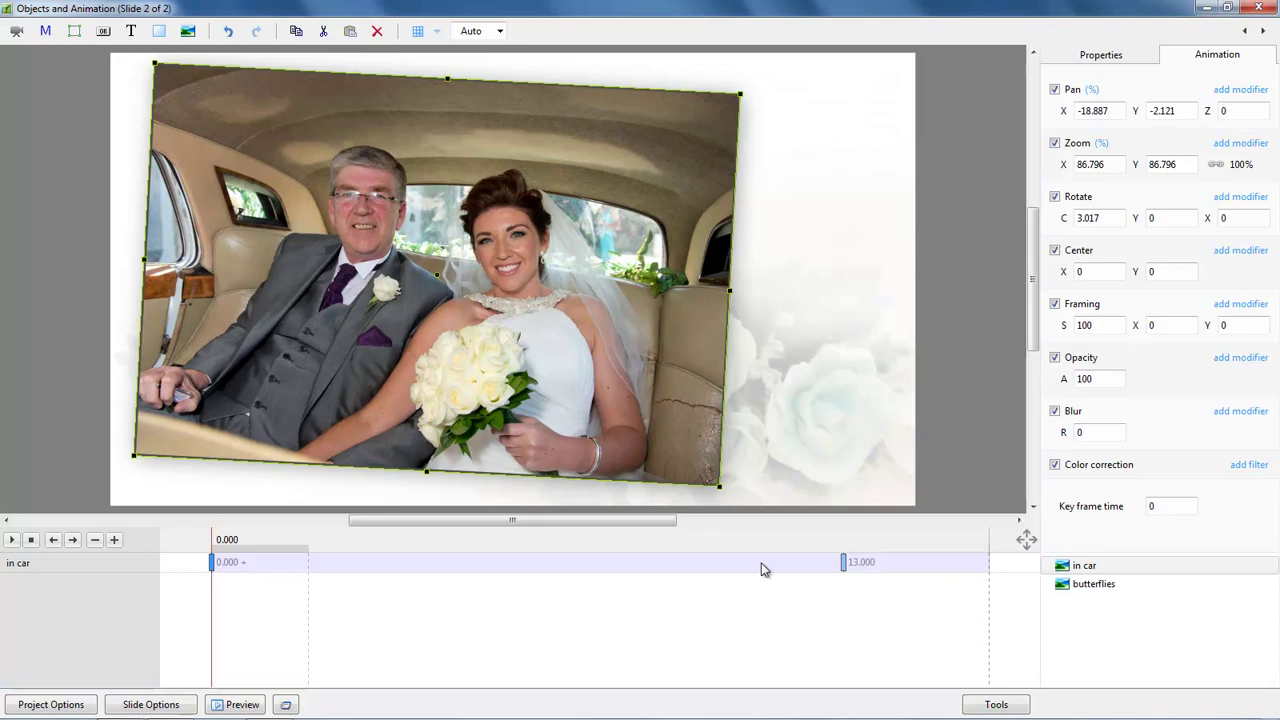
pyautogui.click(843, 564)
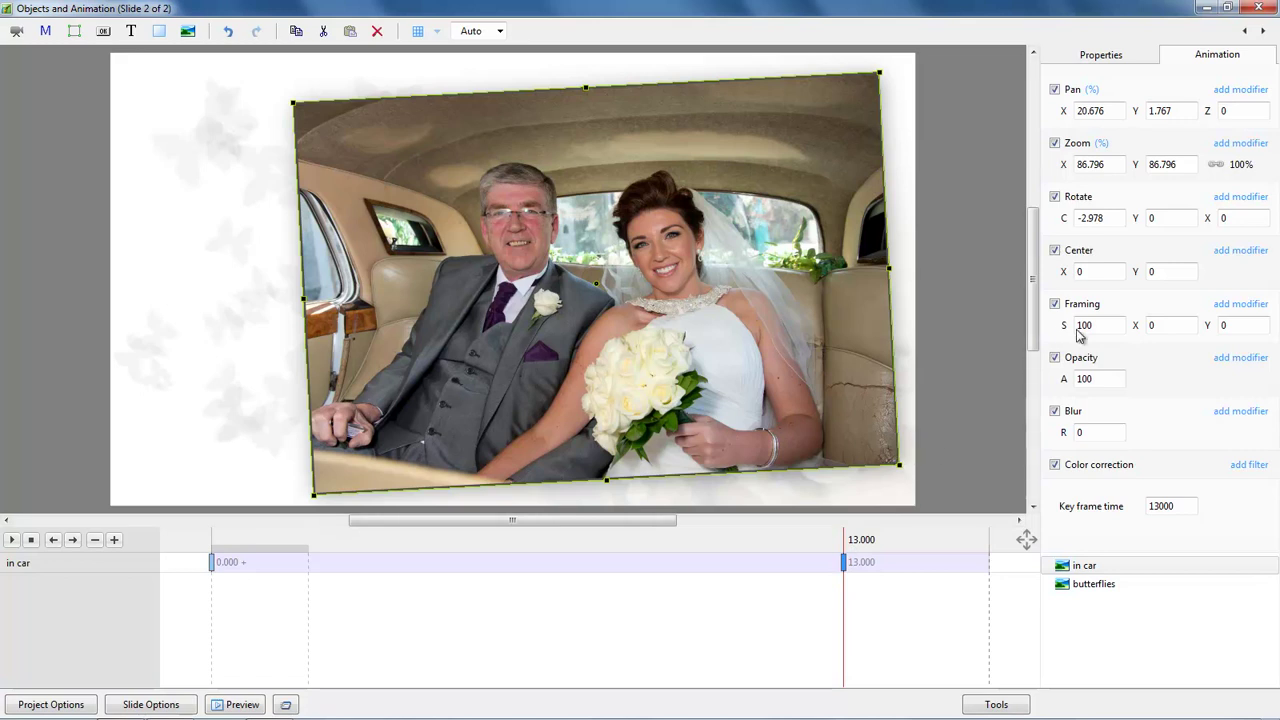
pyautogui.moveTo(1064, 325); pyautogui.dragTo(1126, 335)
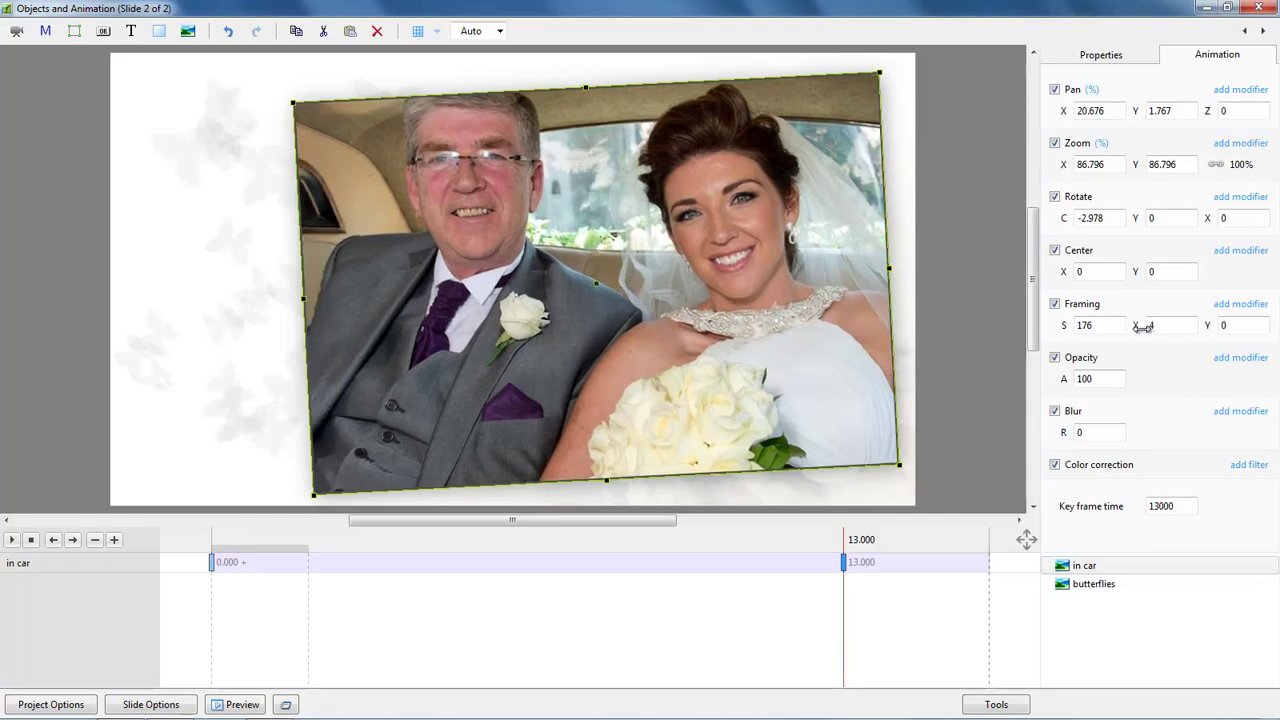
pyautogui.moveTo(1213, 327); pyautogui.dragTo(1229, 327)
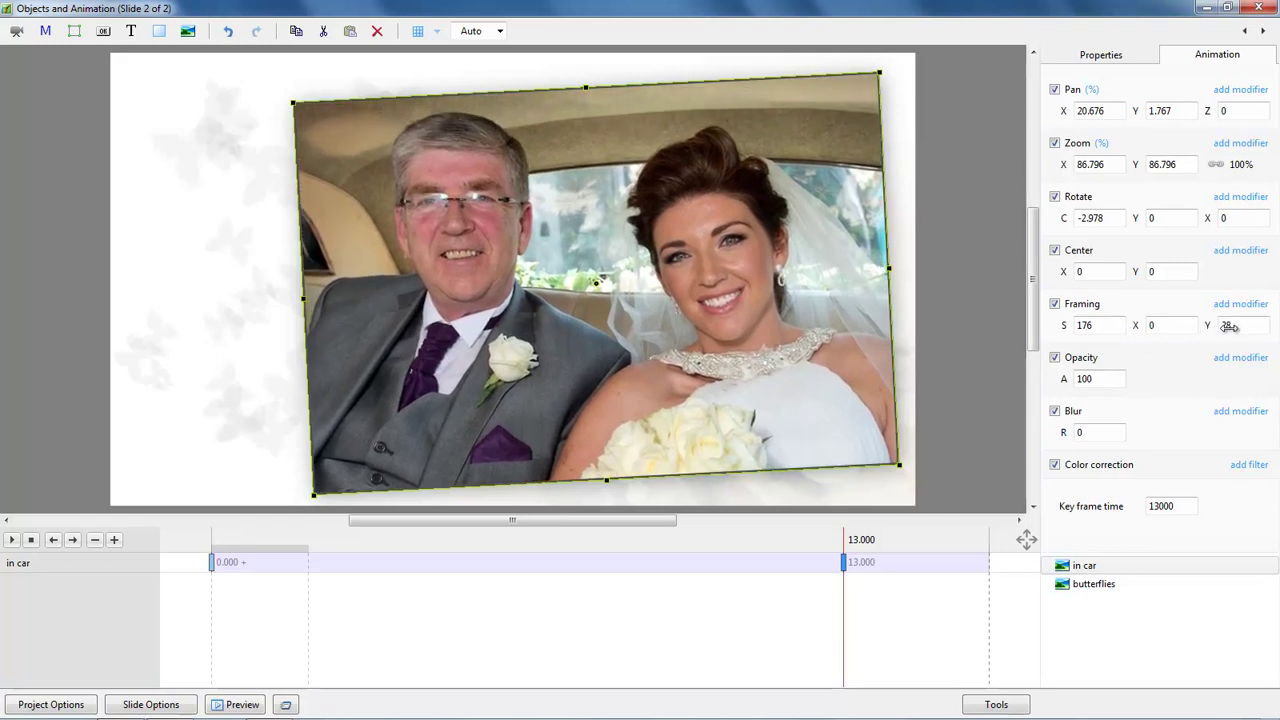
# - Play the slide's animation from the first keyframe and return to the slide list
pyautogui.click(214, 562)
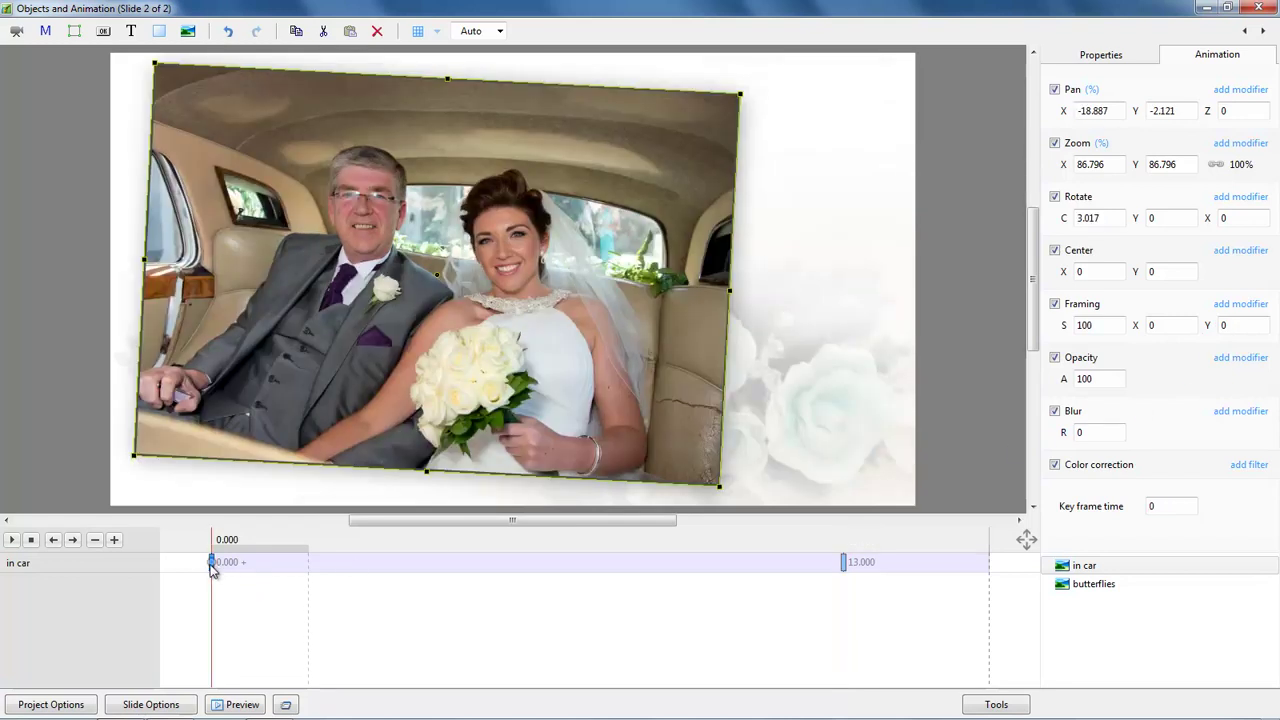
pyautogui.click(12, 540)
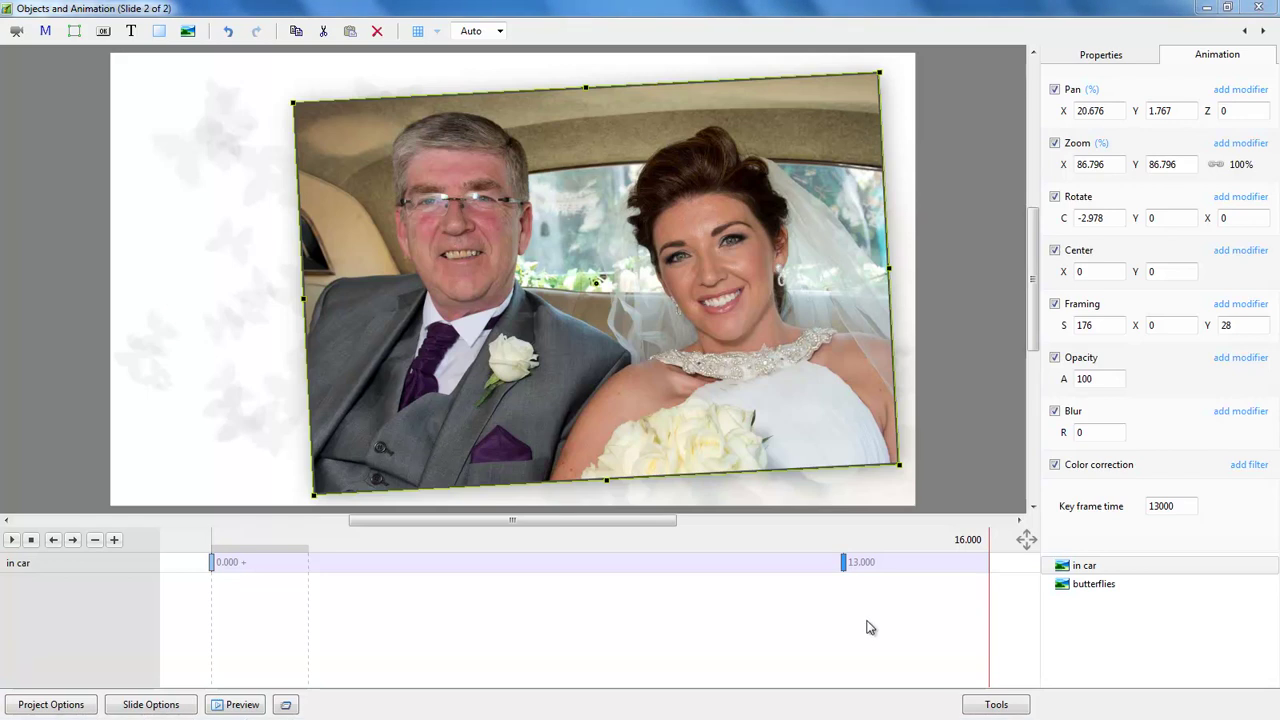
pyautogui.click(1261, 10)
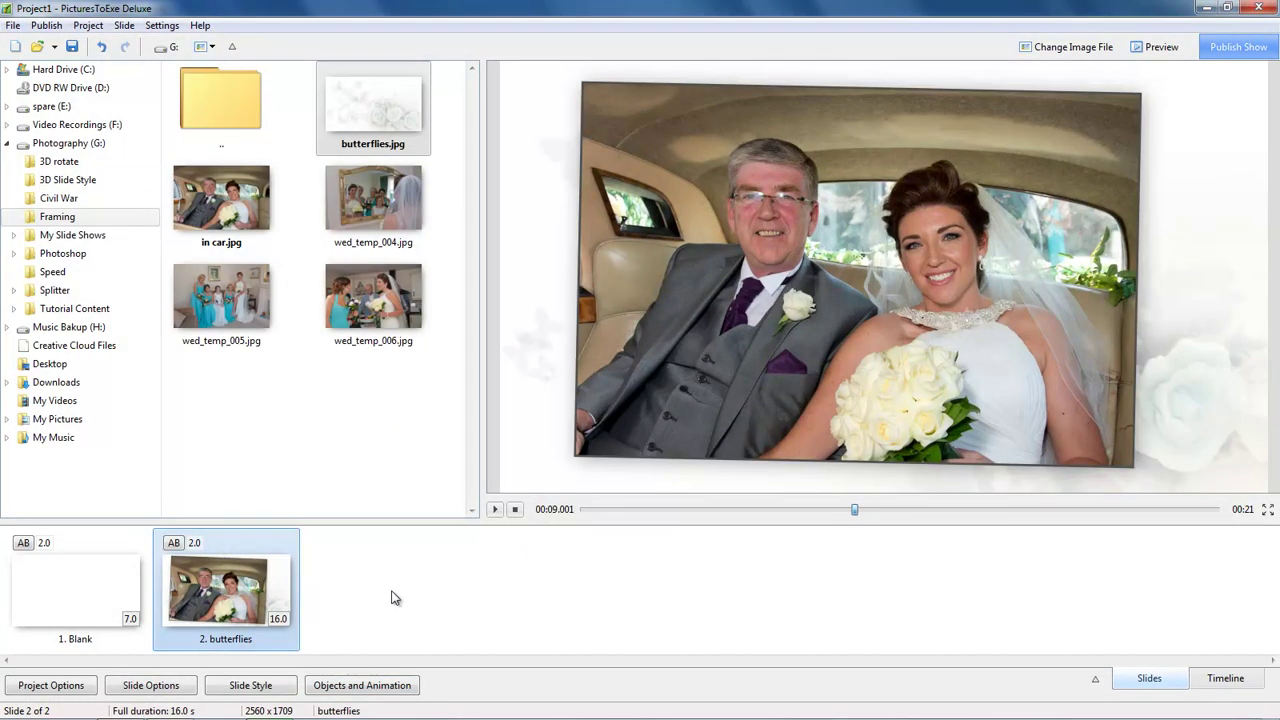
# - Add a blank slide after the butterflies slide and give it a solid white background
pyautogui.click(389, 585)
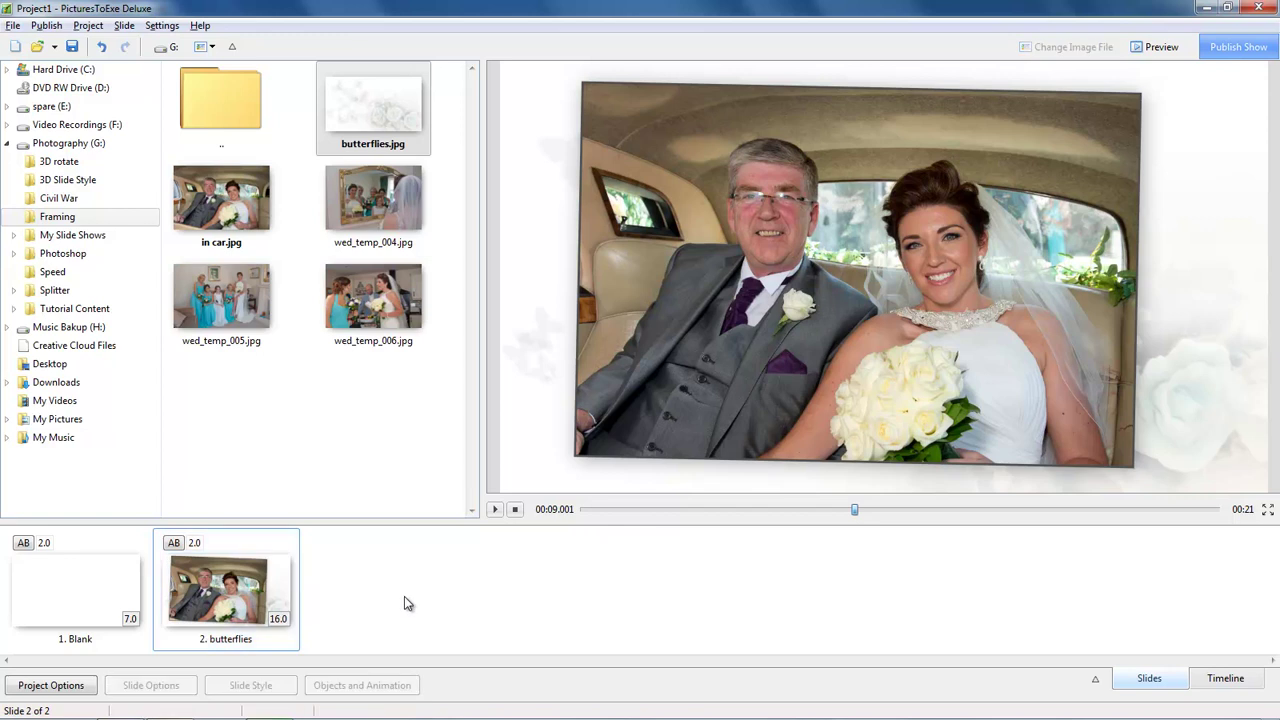
pyautogui.hotkey('ctrl', 'b')
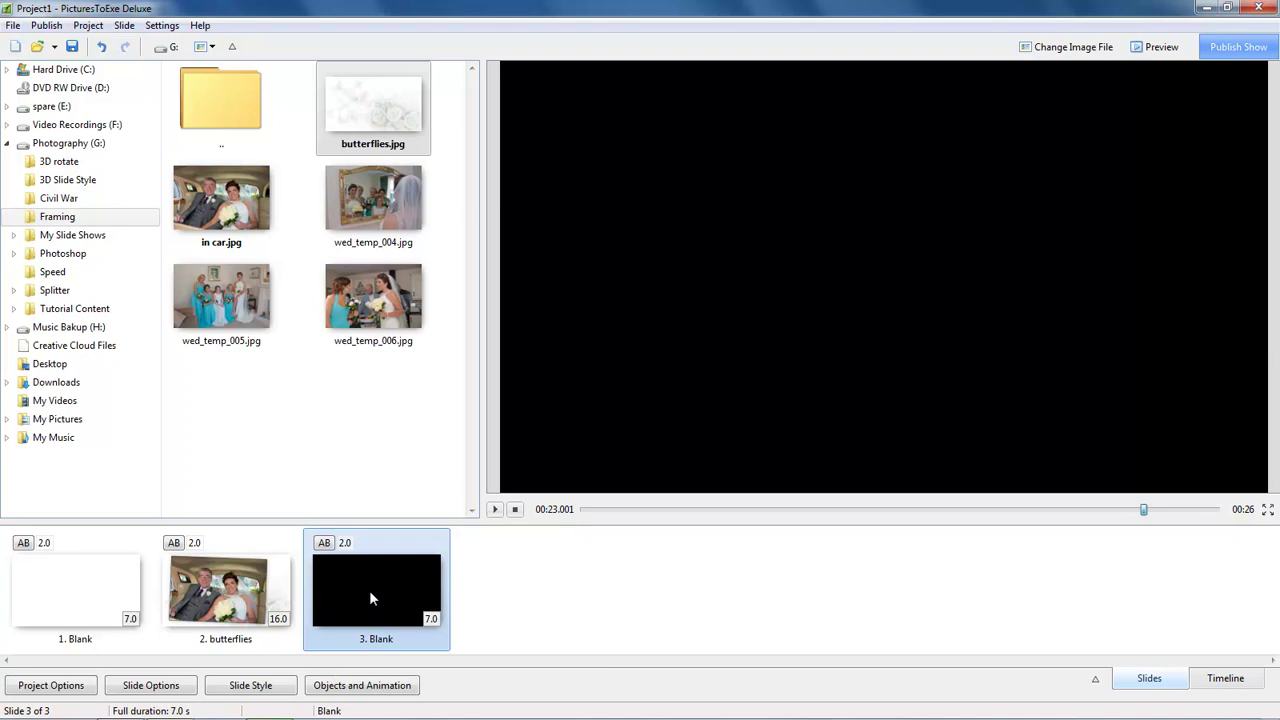
pyautogui.click(150, 686)
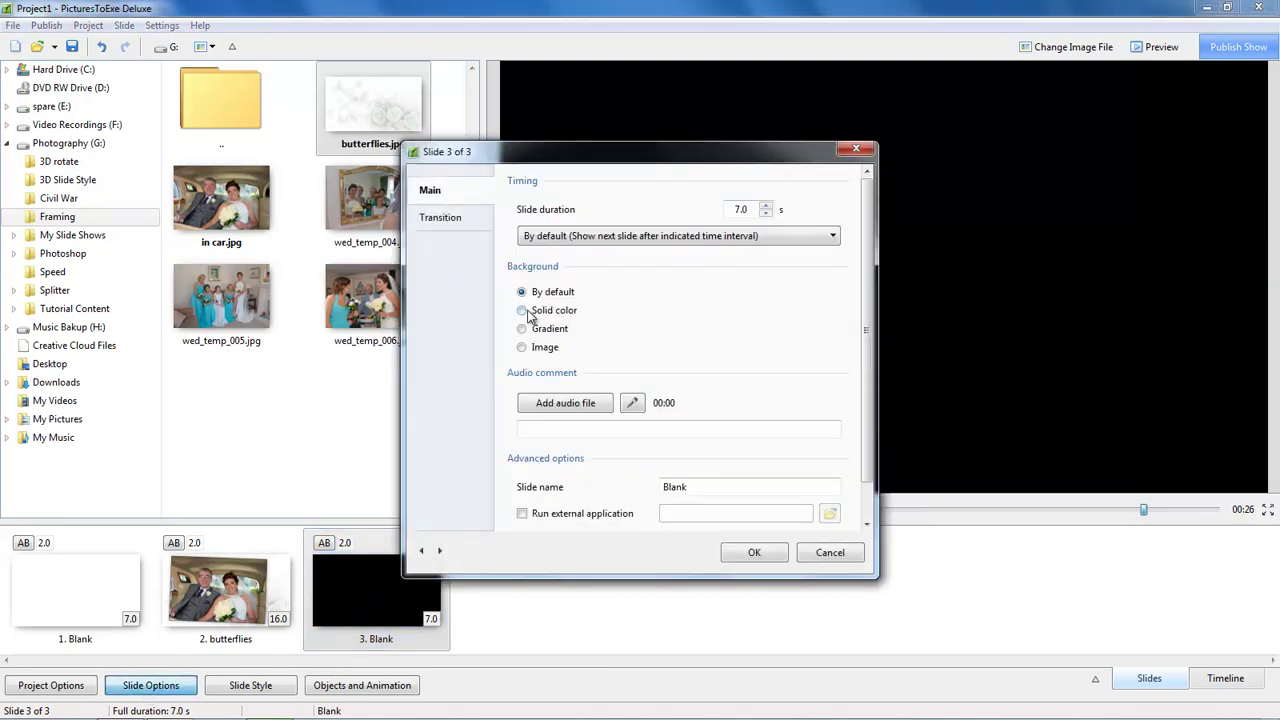
pyautogui.click(522, 312)
pyautogui.click(690, 311)
pyautogui.click(516, 241)
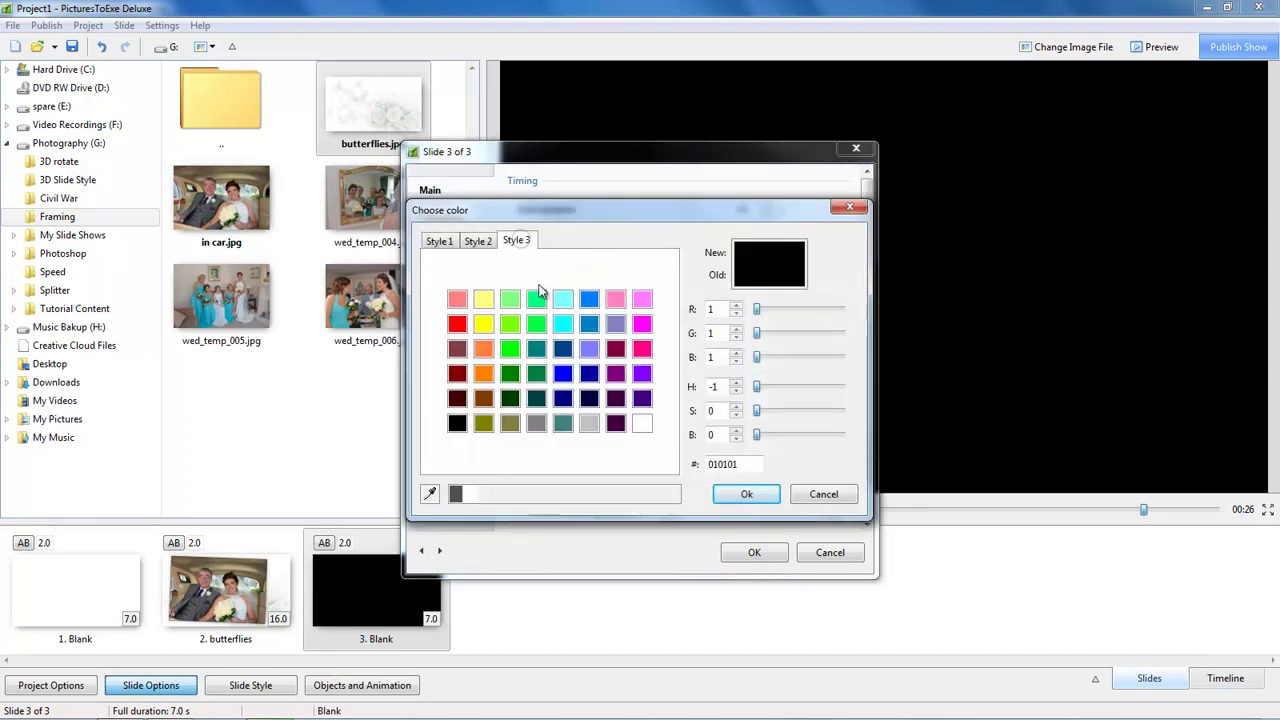
pyautogui.click(641, 424)
pyautogui.click(746, 494)
pyautogui.click(754, 552)
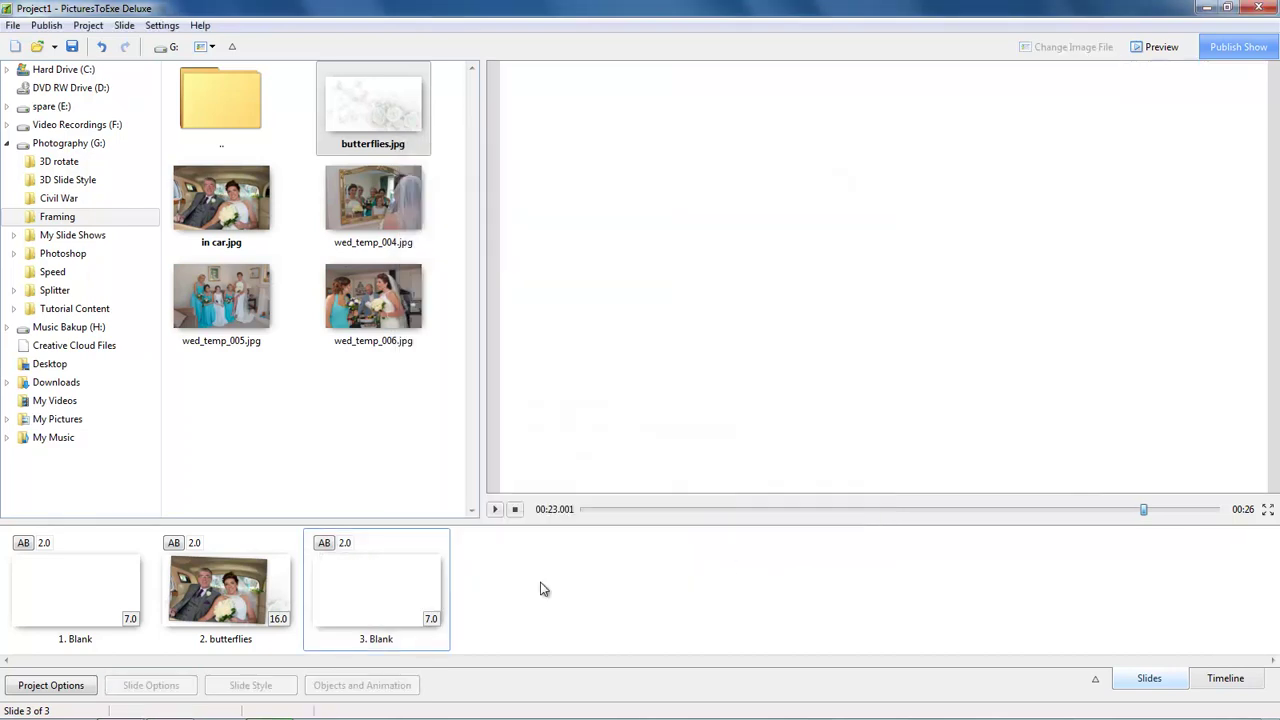
# - Reopen the butterflies slide's objects and animation and set the in car picture's second keyframe time to 12000
pyautogui.click(237, 594)
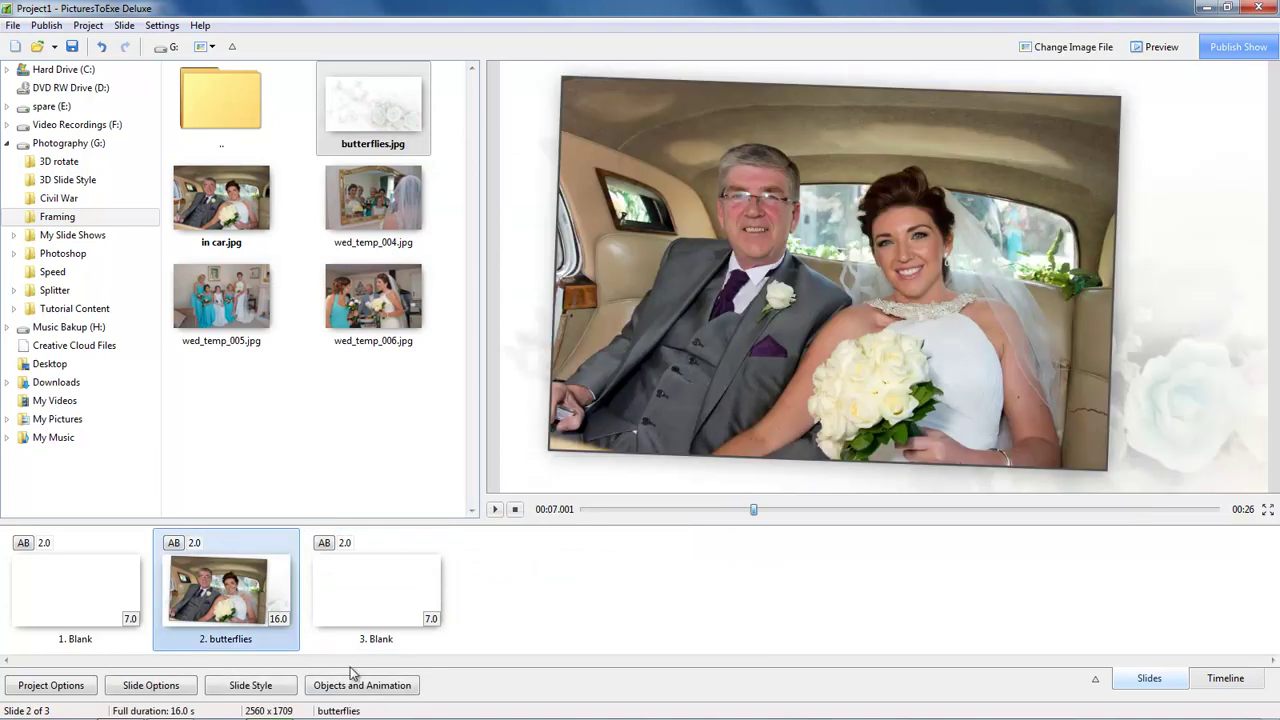
pyautogui.click(370, 690)
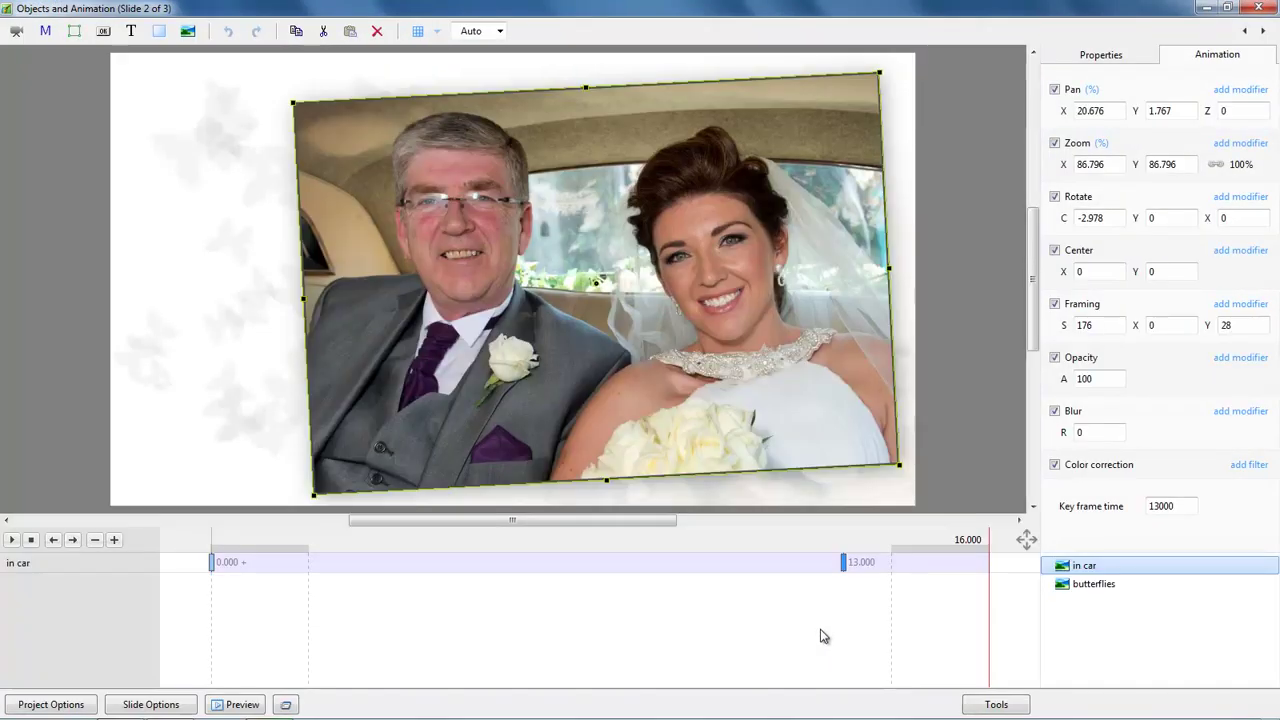
pyautogui.moveTo(697, 577)
pyautogui.mouseDown()
pyautogui.moveTo(820, 589)
pyautogui.moveTo(893, 578)
pyautogui.mouseUp()
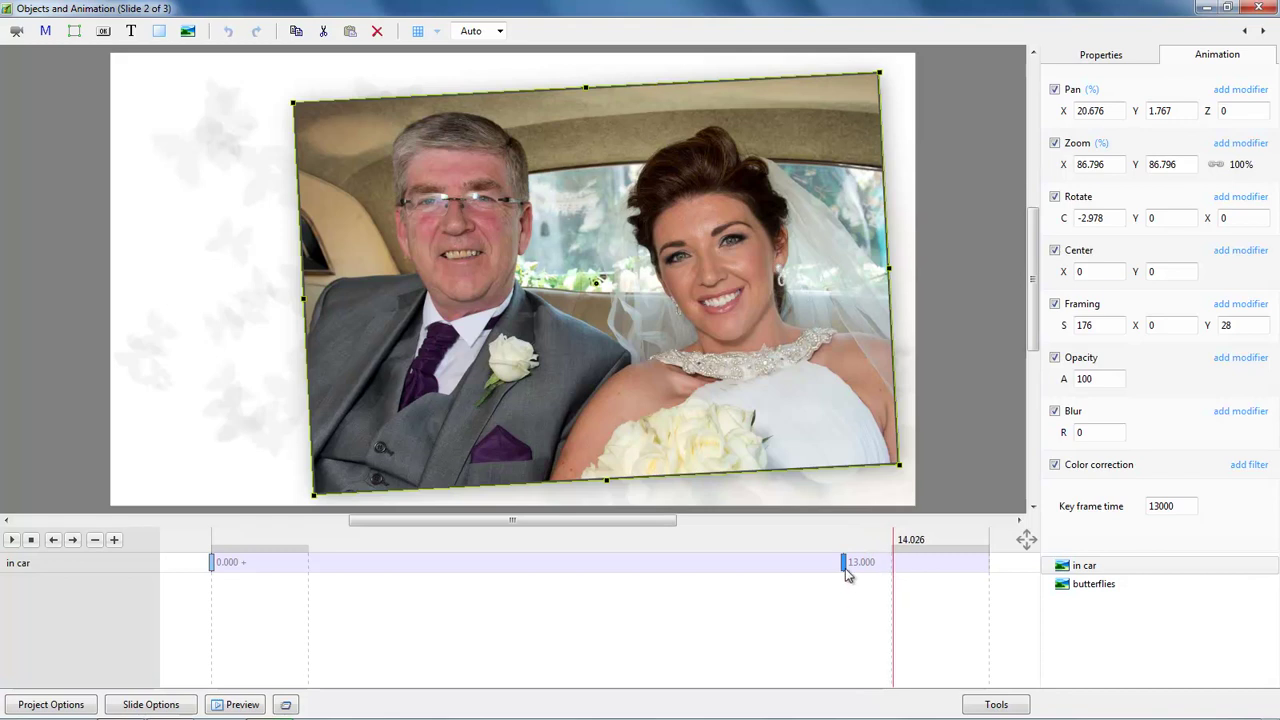
pyautogui.click(847, 565)
pyautogui.doubleClick(1177, 509)
pyautogui.write('12000')
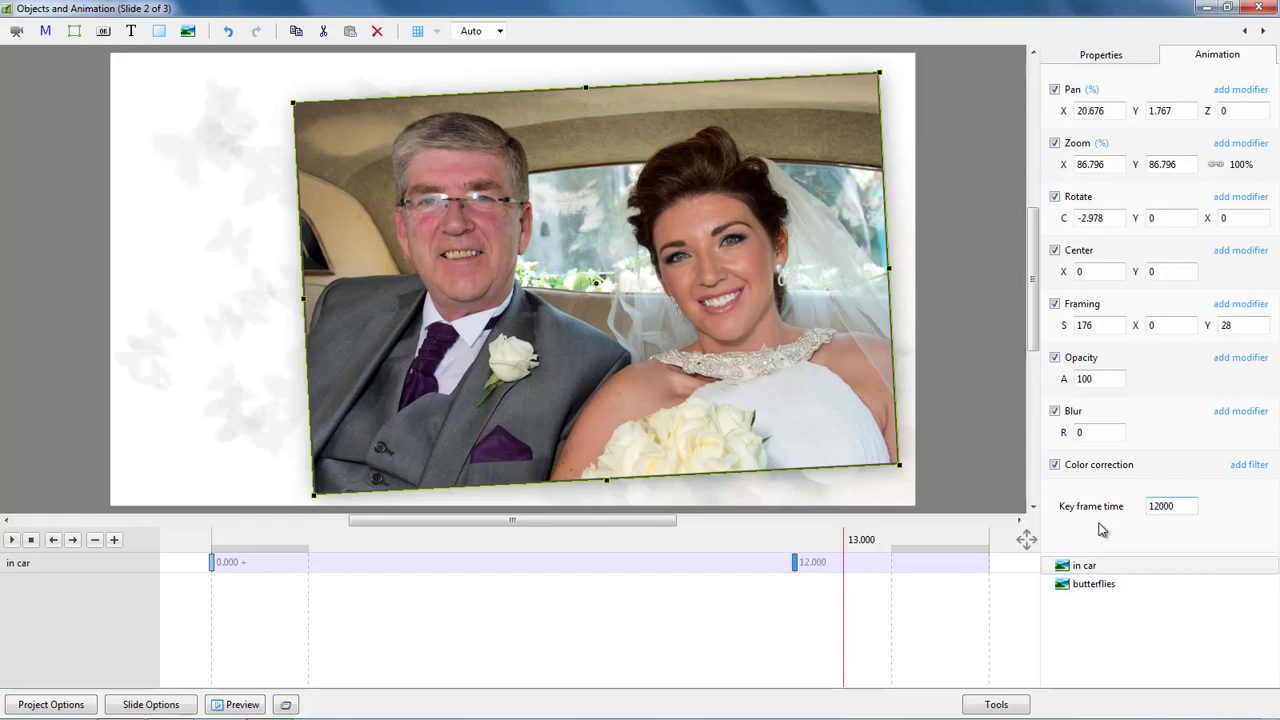
# - Add a Slow down animation speed modifier to the pan and zoom of the in car picture's first keyframe
pyautogui.click(211, 563)
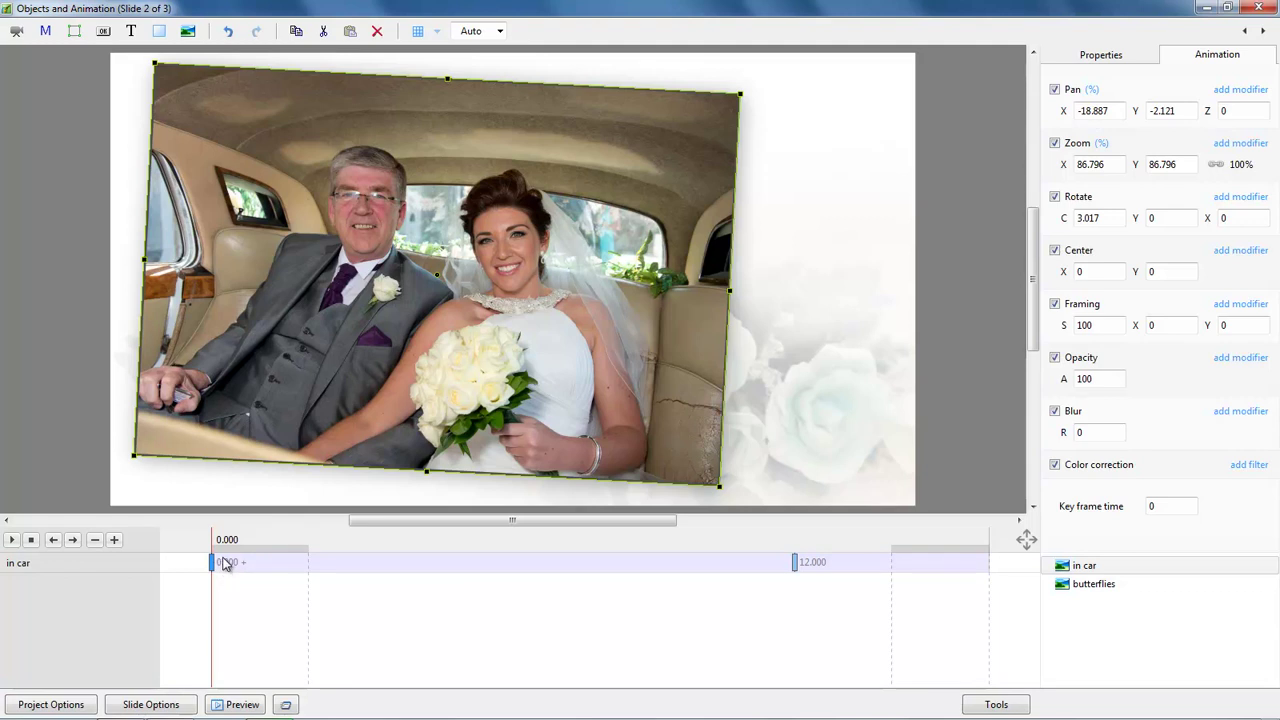
pyautogui.click(1244, 94)
pyautogui.moveTo(1194, 108)
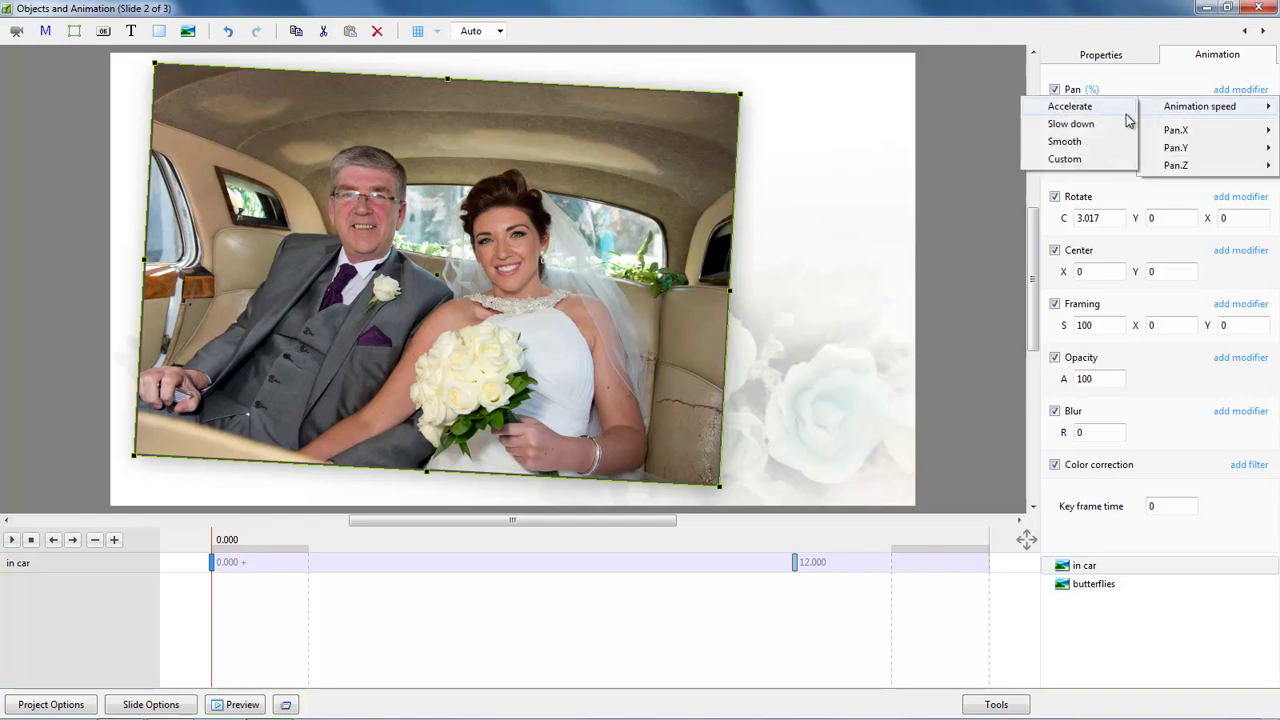
pyautogui.click(1074, 124)
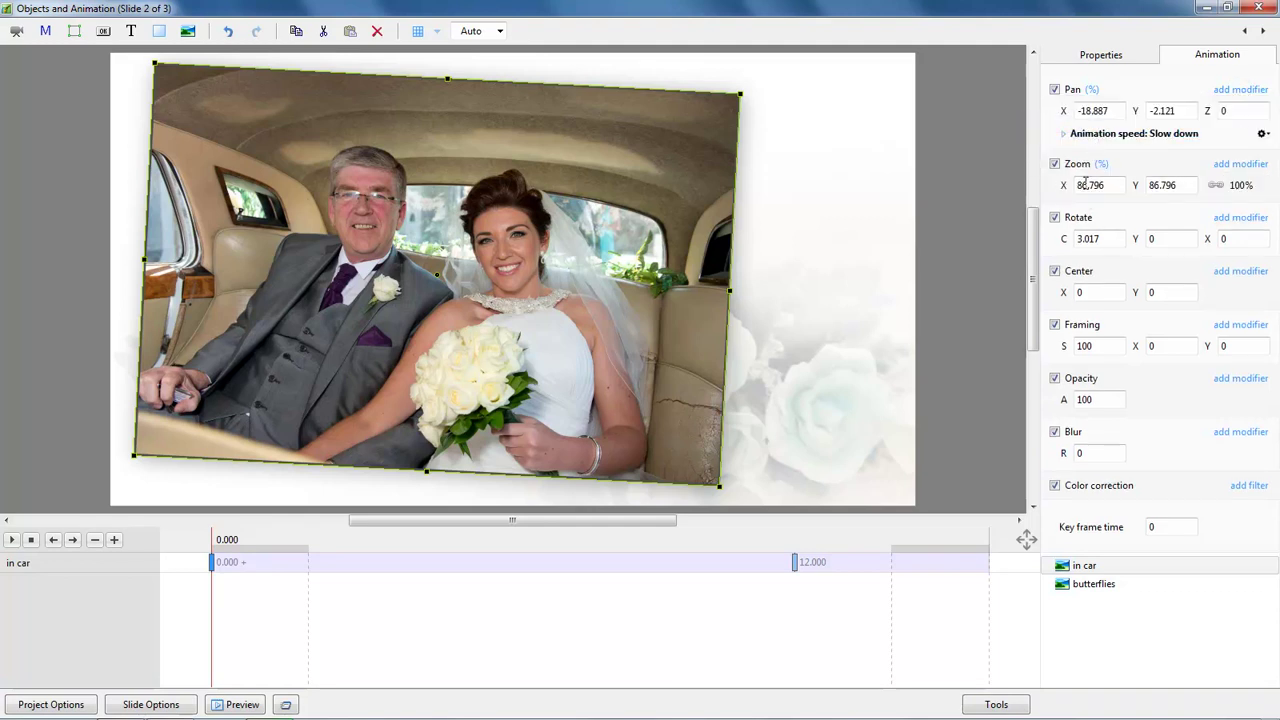
pyautogui.click(1241, 164)
pyautogui.moveTo(1185, 191)
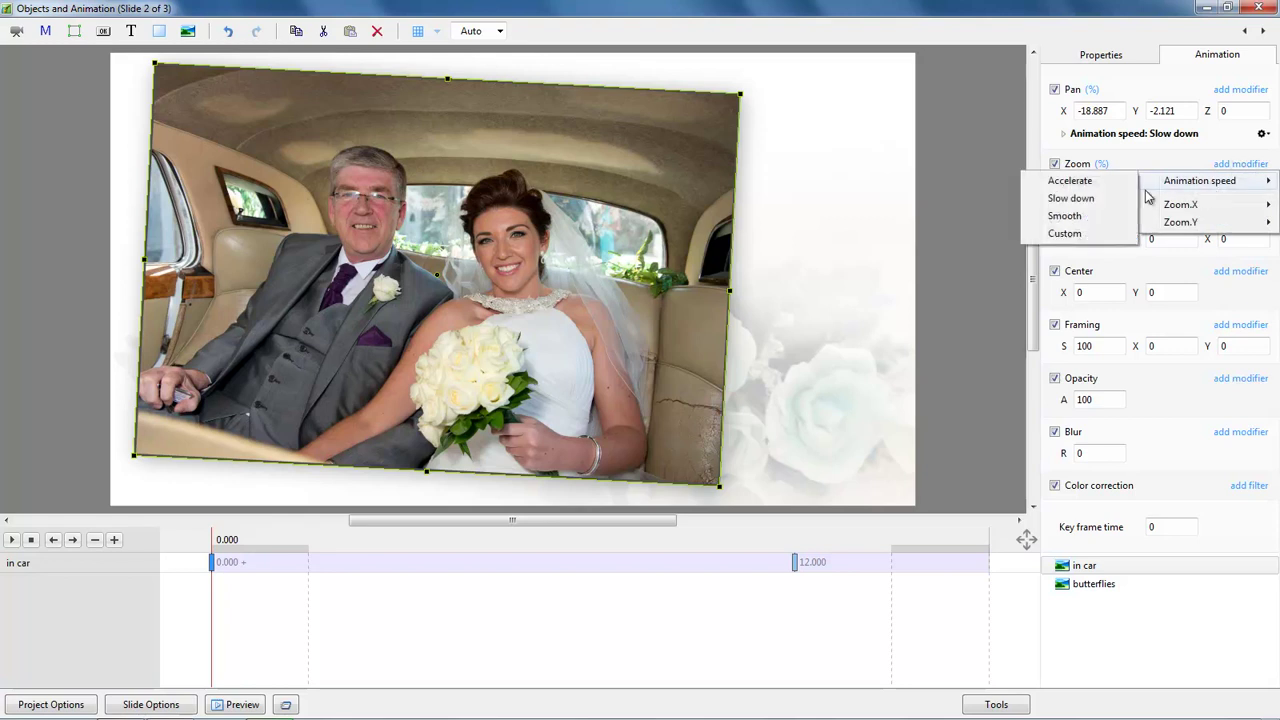
pyautogui.click(1078, 200)
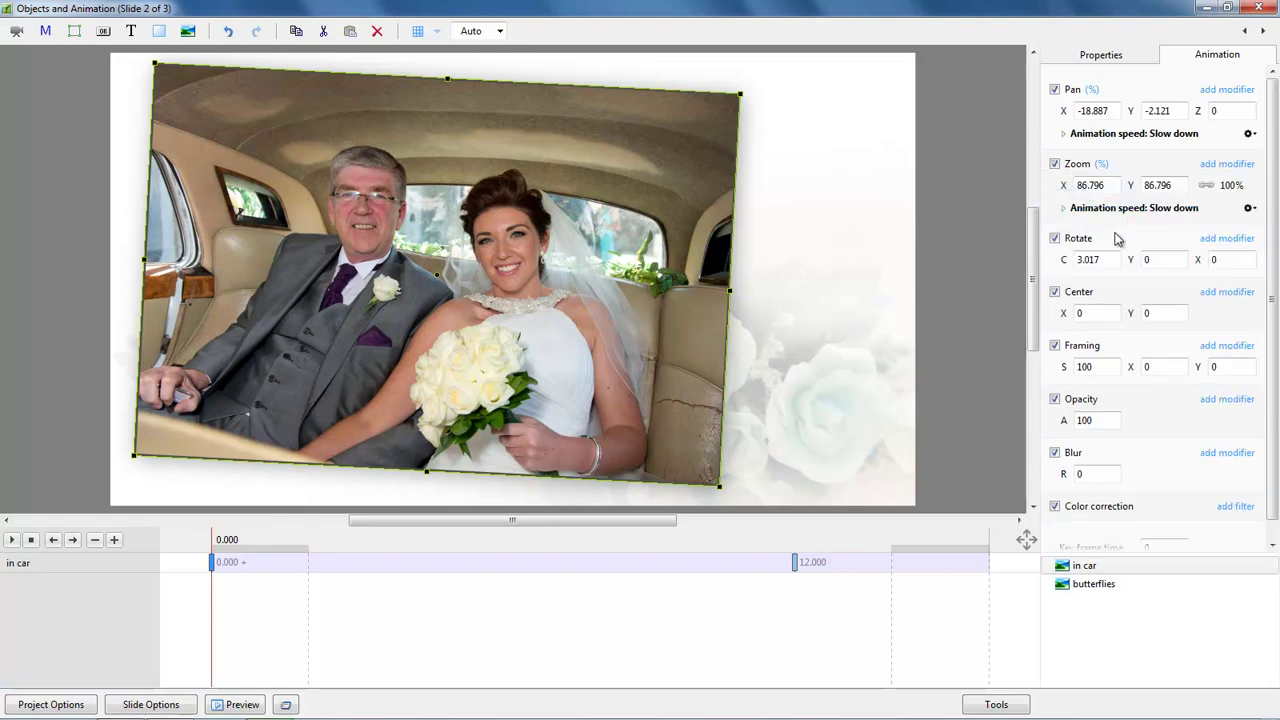
# - Add a Slow down animation speed modifier to the first keyframe's framing and return to the slide list
pyautogui.click(1222, 346)
pyautogui.moveTo(1197, 369)
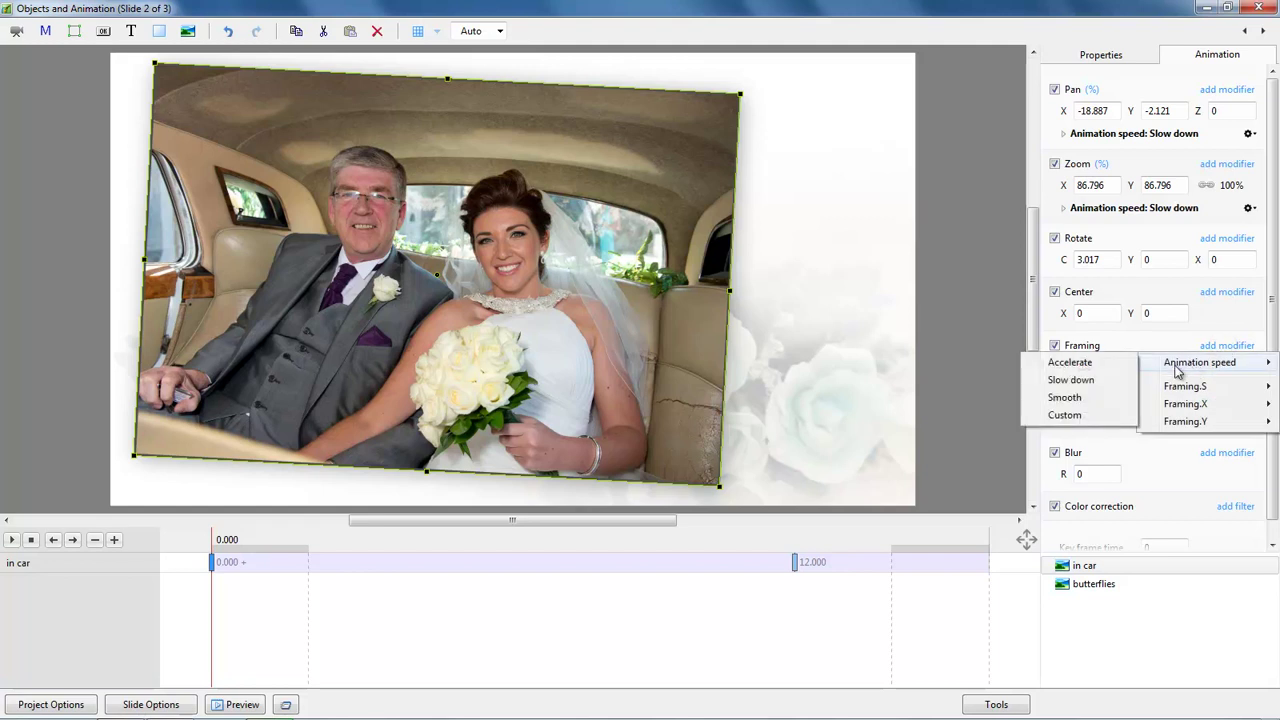
pyautogui.click(1079, 381)
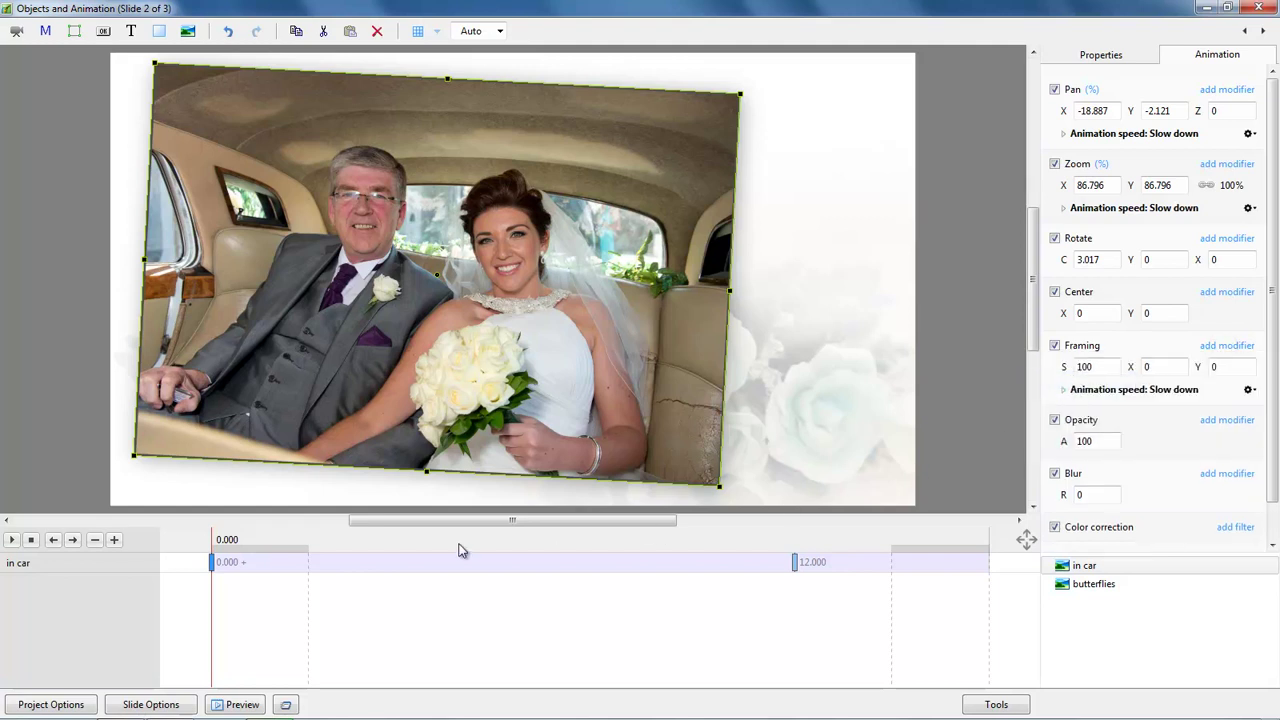
pyautogui.click(1258, 10)
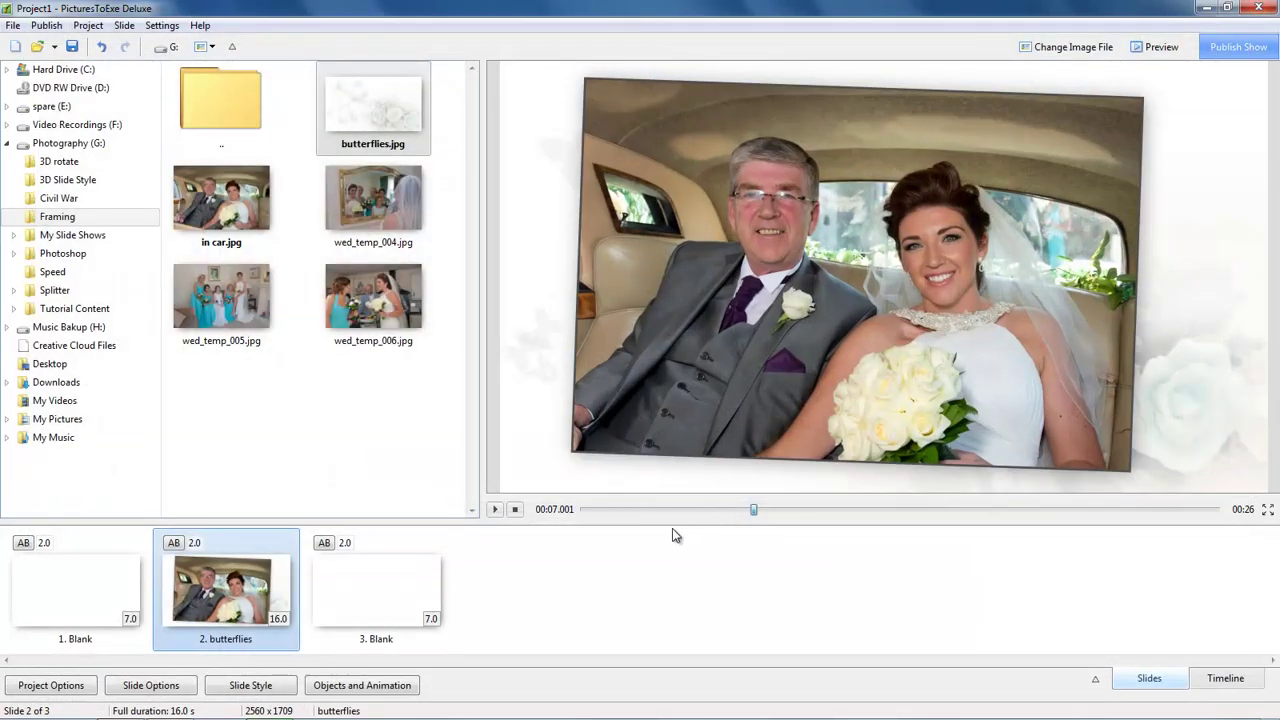
# - Play the show from the first blank slide to review the finished sequence
pyautogui.click(85, 587)
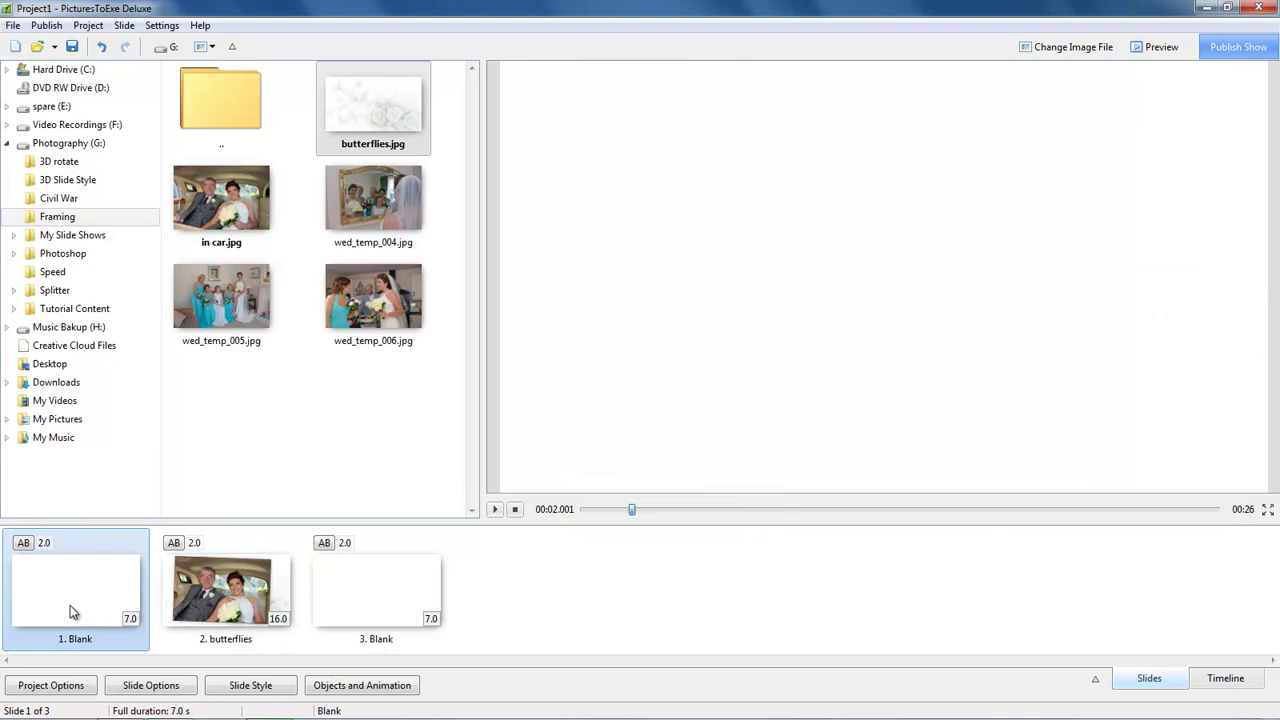
pyautogui.moveTo(482, 361); pyautogui.dragTo(504, 360)
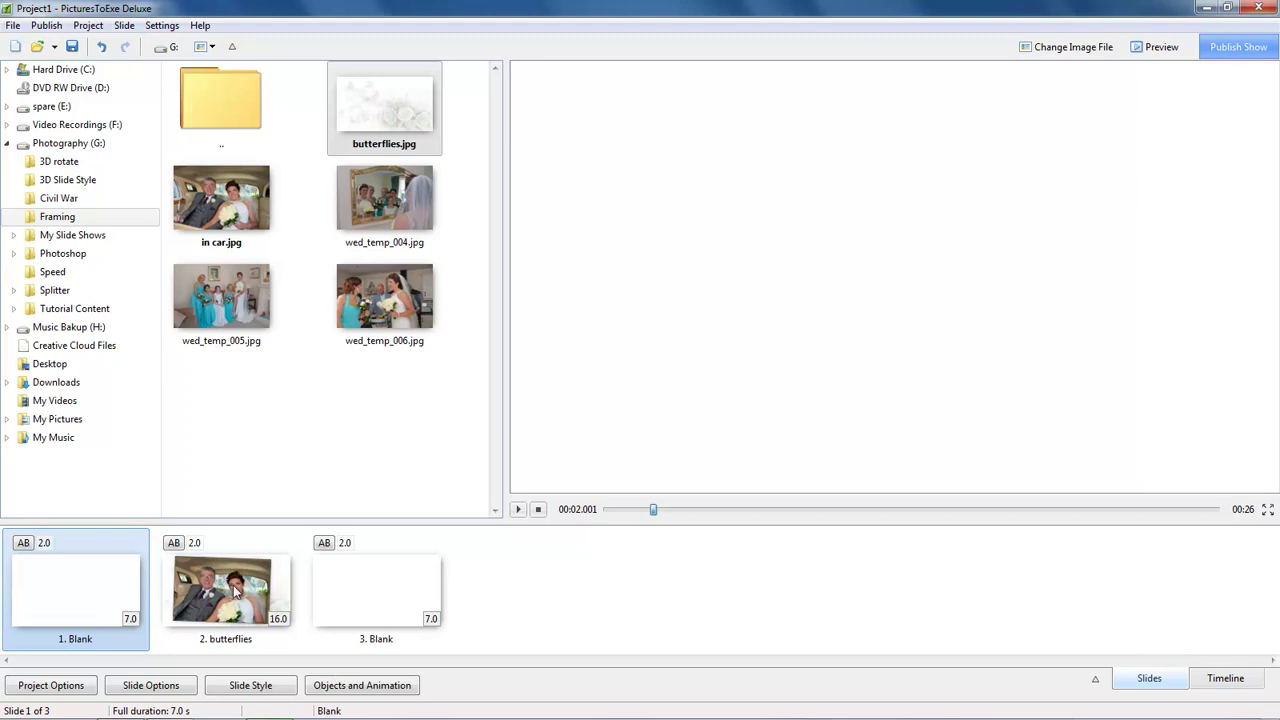
pyautogui.click(519, 510)
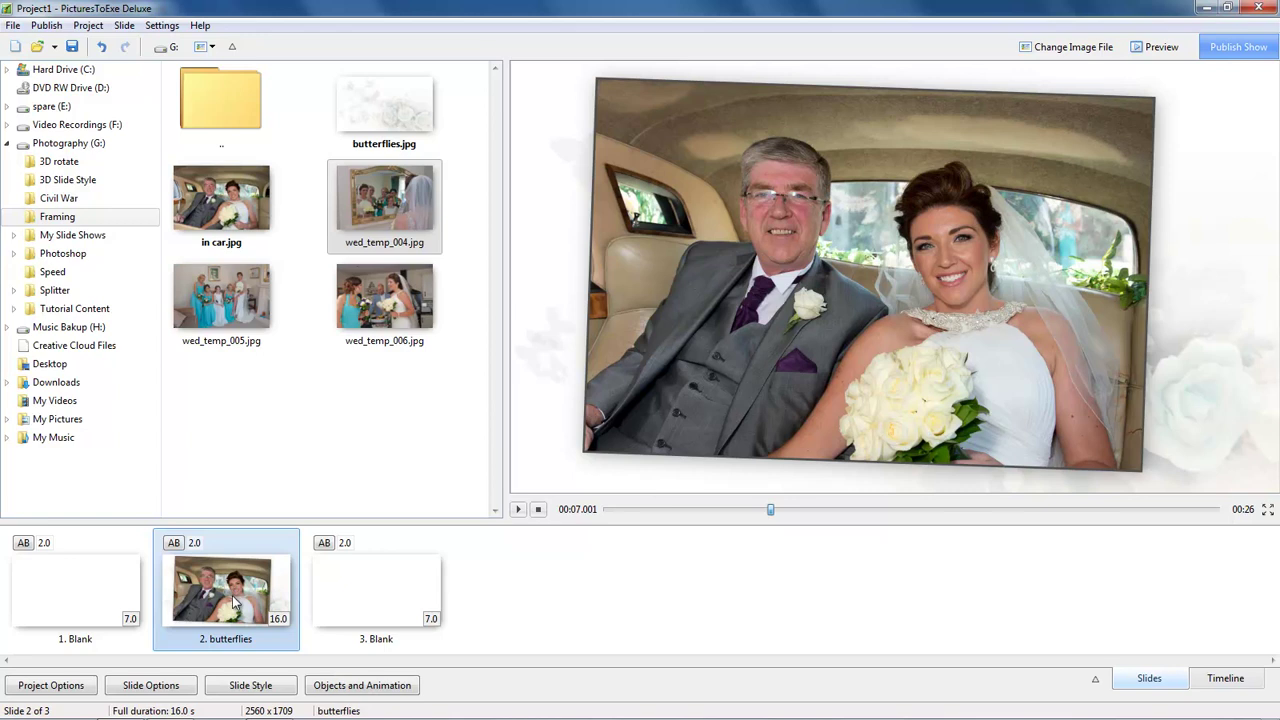
# - Create a slide style named 001 in a new Wedding category from the butterflies slide
pyautogui.click(240, 686)
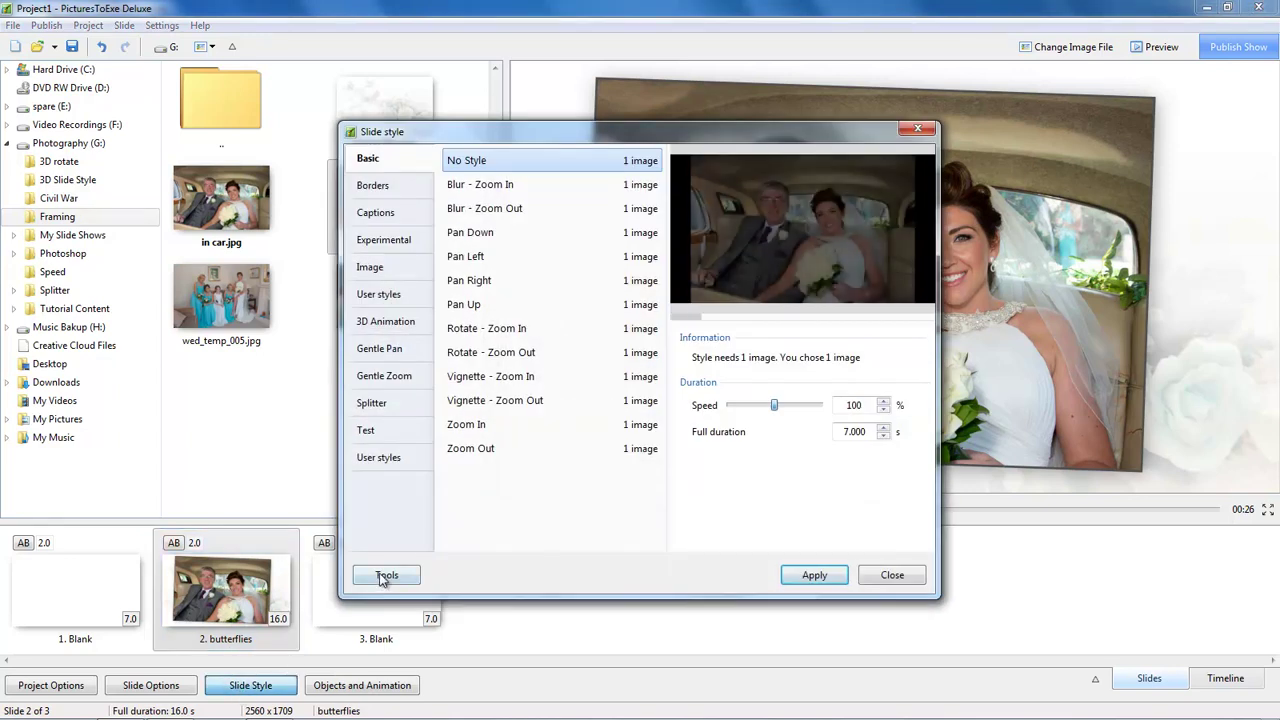
pyautogui.click(390, 575)
pyautogui.click(405, 518)
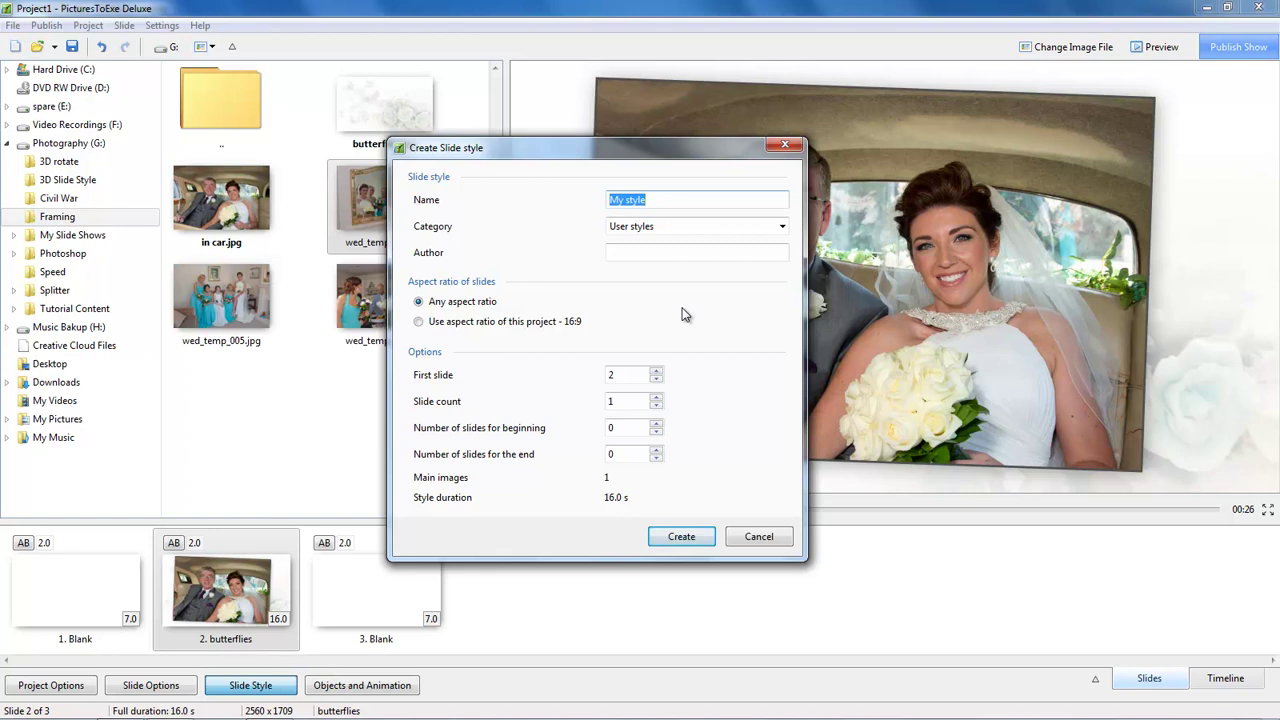
pyautogui.click(660, 225)
pyautogui.write('Wedding')
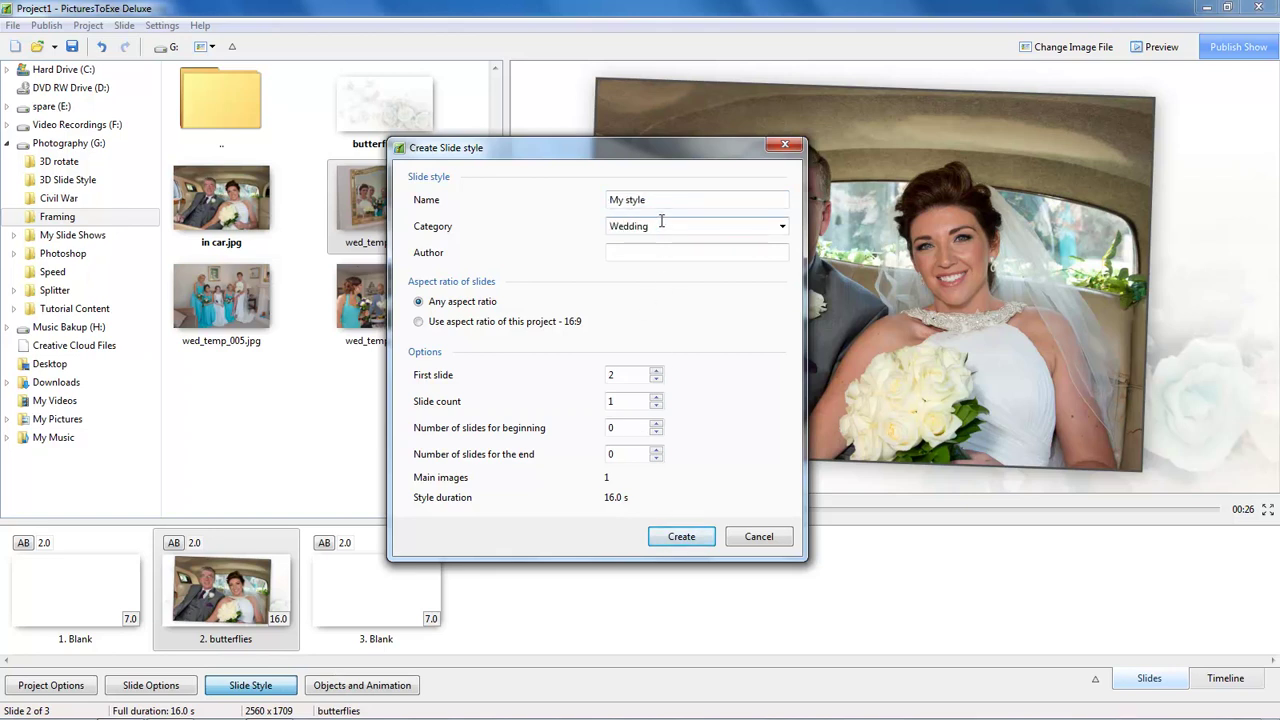
pyautogui.click(658, 201)
pyautogui.write('001')
pyautogui.click(680, 541)
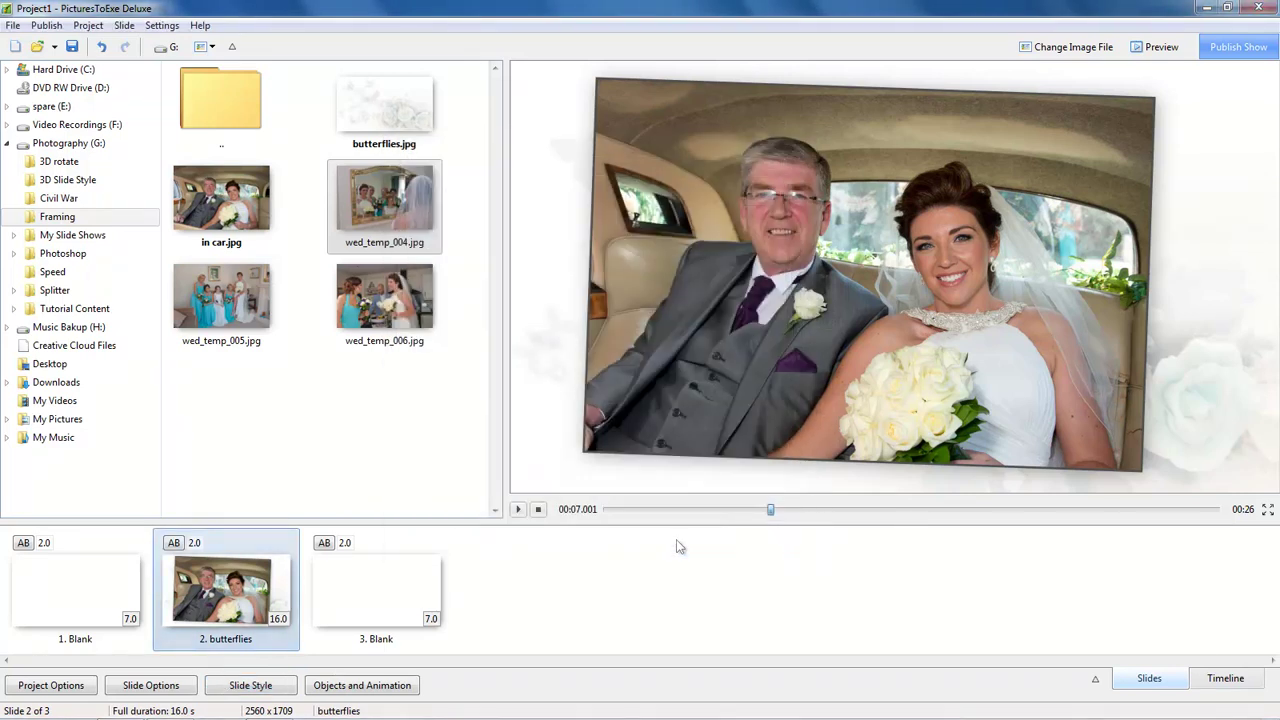
# - Add wed_temp_004.jpg, wed_temp_005.jpg and wed_temp_006.jpg as slides between the butterflies slide and the last blank slide
pyautogui.click(391, 203)
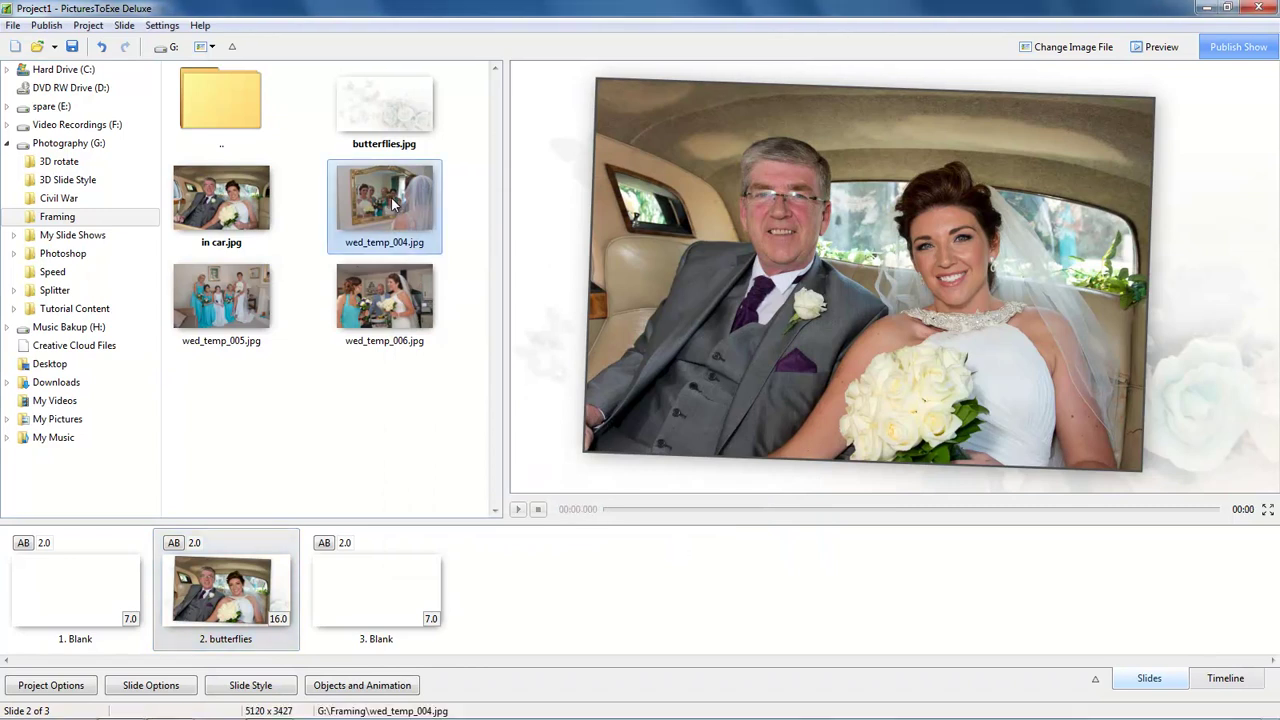
pyautogui.keyDown('ctrl'); pyautogui.click(260, 298); pyautogui.keyUp('ctrl')
pyautogui.keyDown('ctrl'); pyautogui.click(388, 318); pyautogui.keyUp('ctrl')
pyautogui.moveTo(232, 306); pyautogui.dragTo(311, 592)
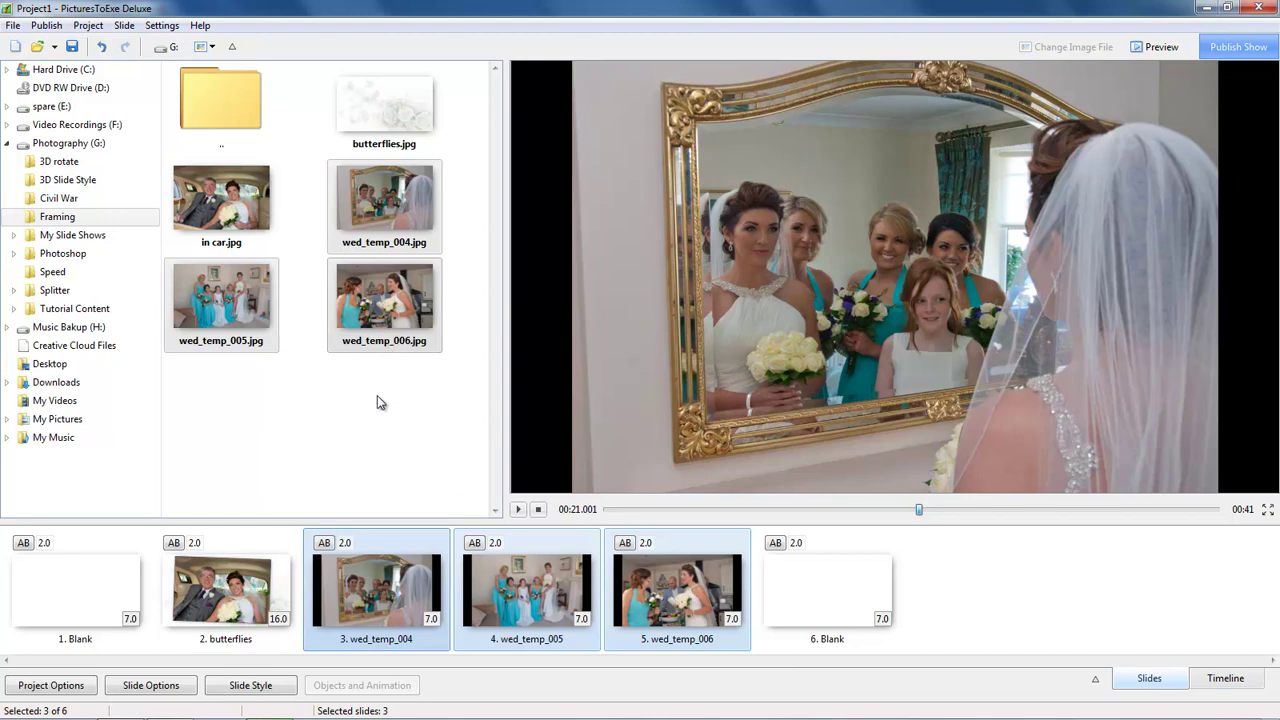
# - Apply the Wedding slide style 001 to the three newly added wedding slides
pyautogui.click(244, 686)
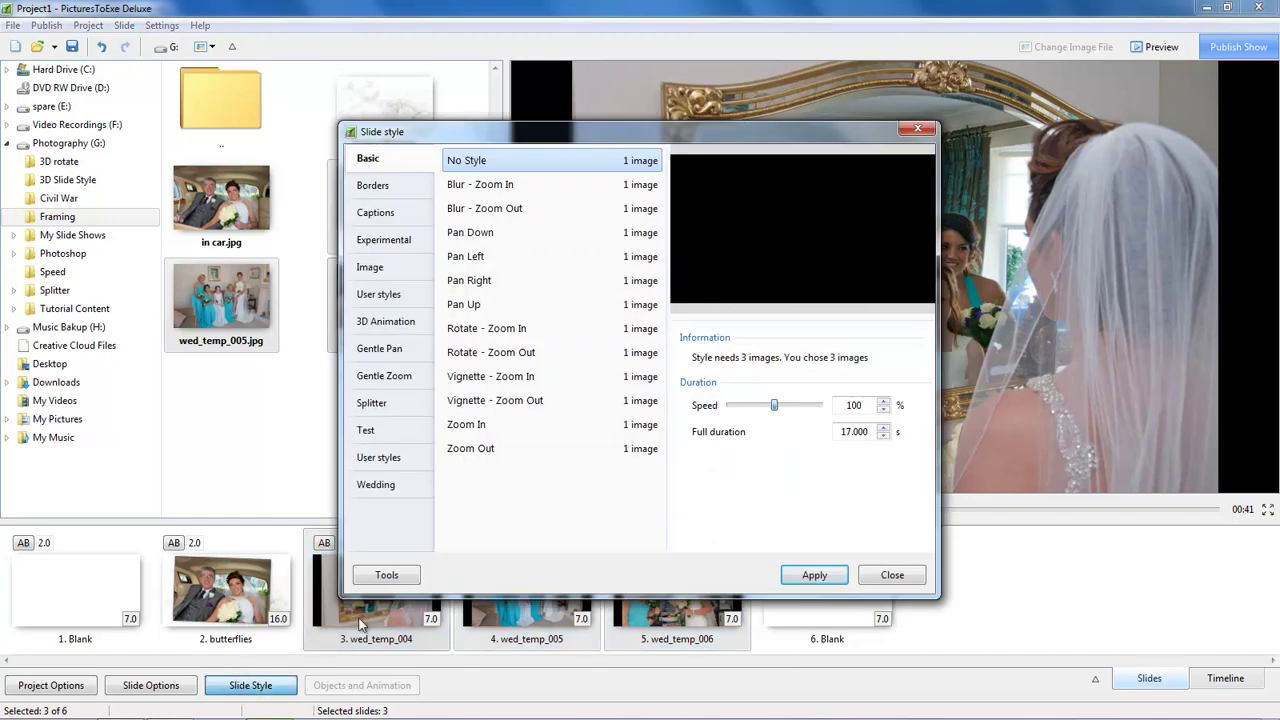
pyautogui.click(395, 487)
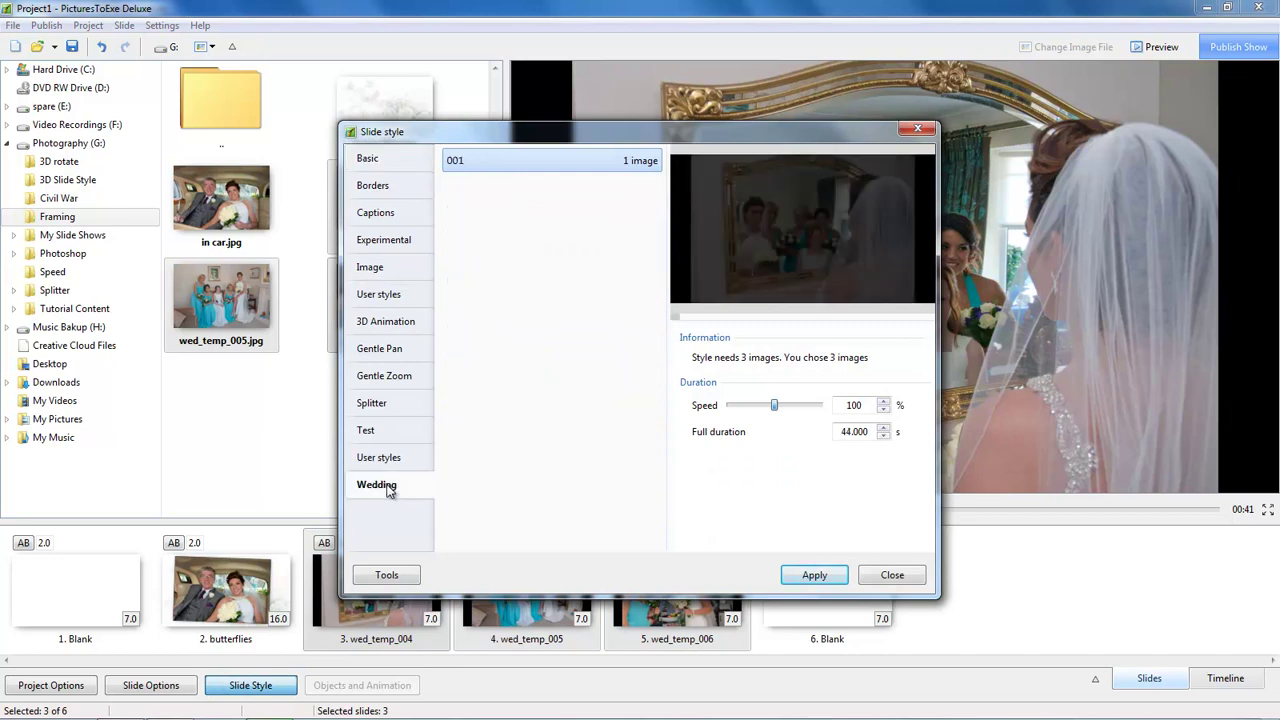
pyautogui.doubleClick(455, 162)
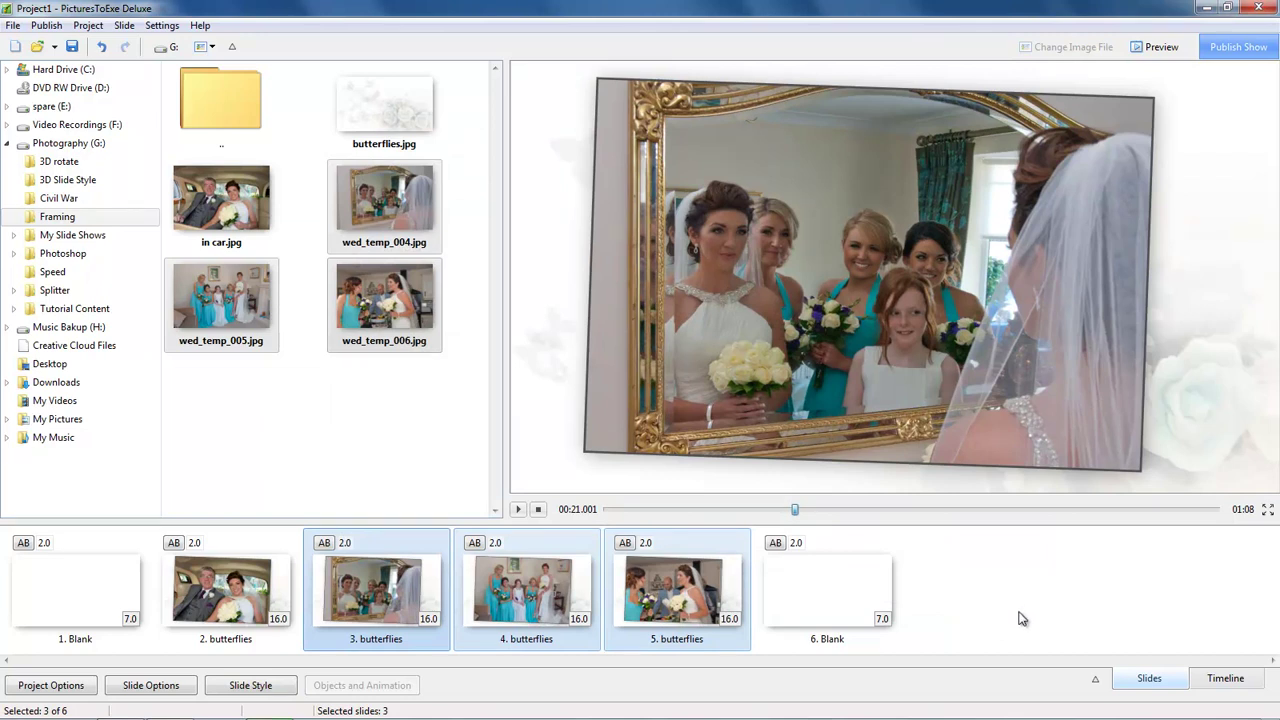
# - Play the show from the in car slide to review the styled slides, and stop playback during slide 3
pyautogui.click(273, 598)
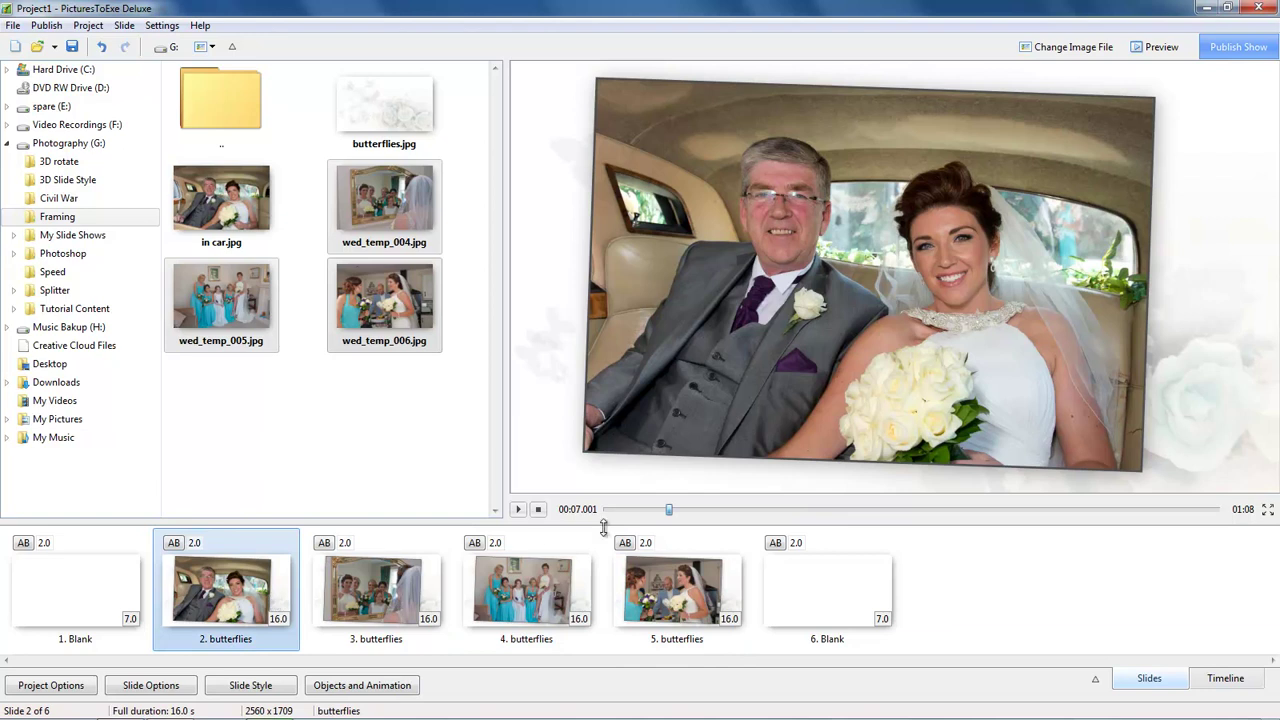
pyautogui.click(520, 511)
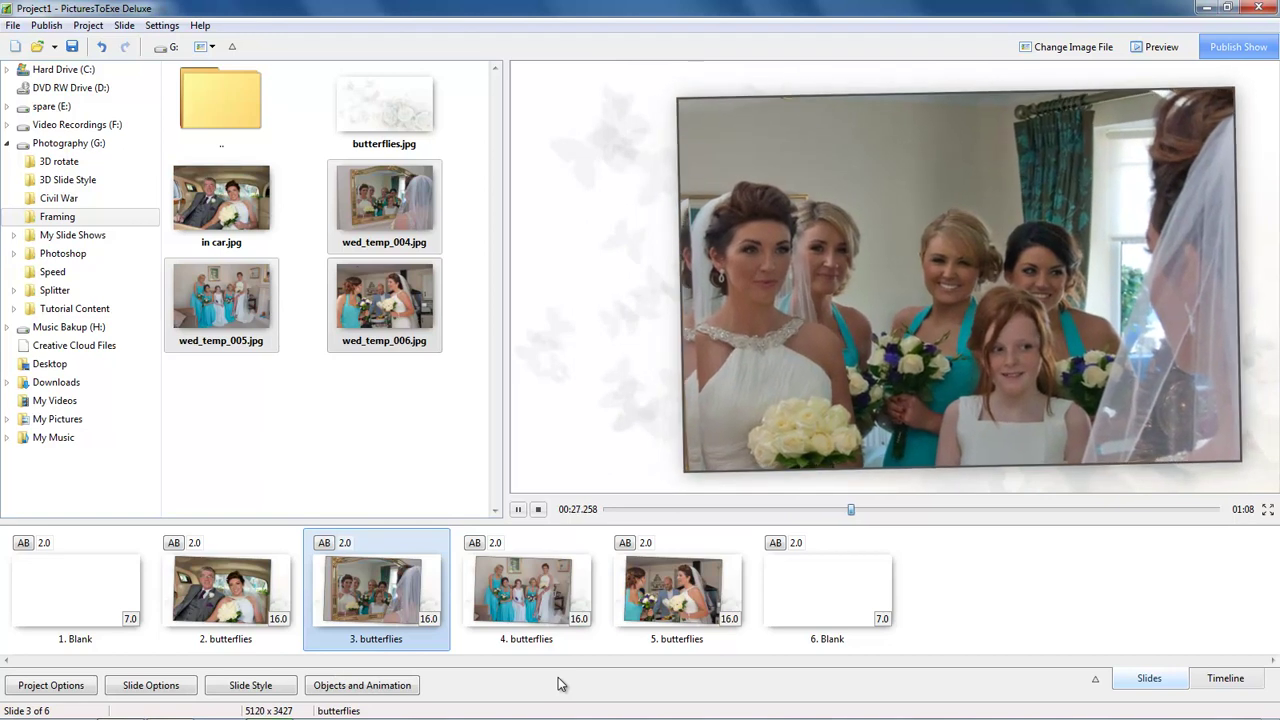
pyautogui.click(538, 510)
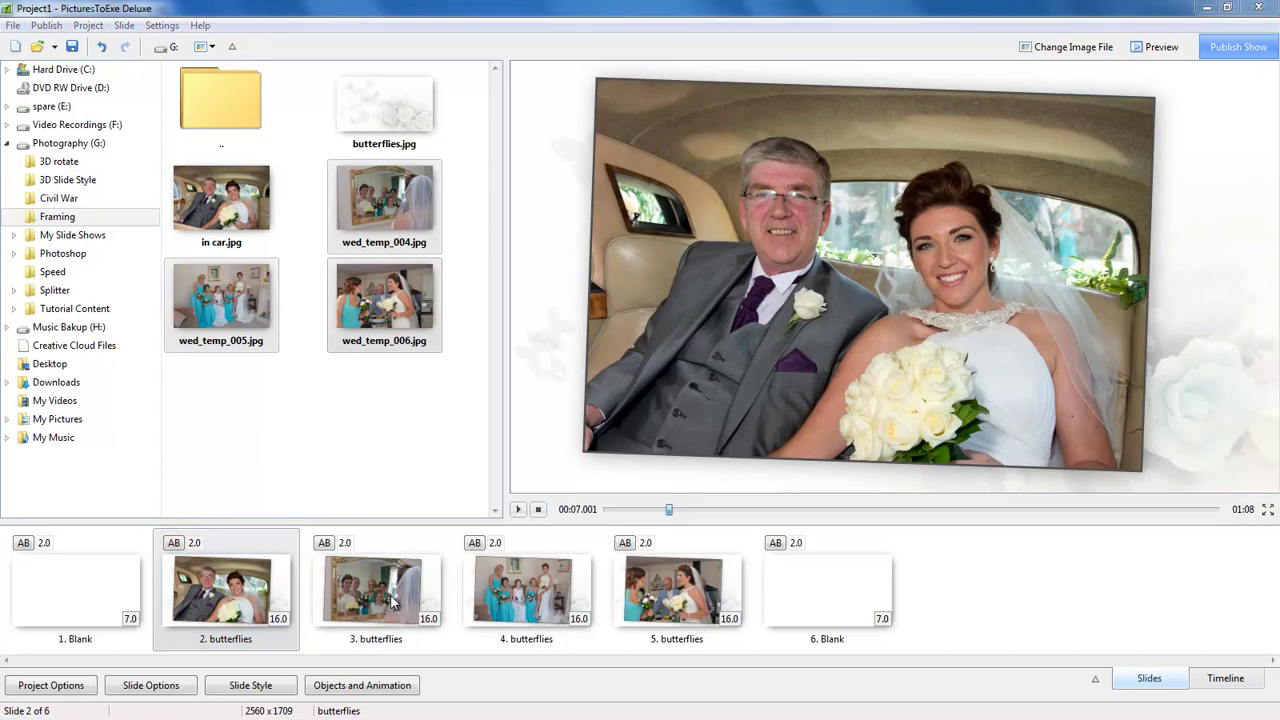
# - In slide 2's objects and animation, tilt the in car picture's first keyframe to about -3.8°, shrink it to about 78% and reposition it
pyautogui.click(222, 594)
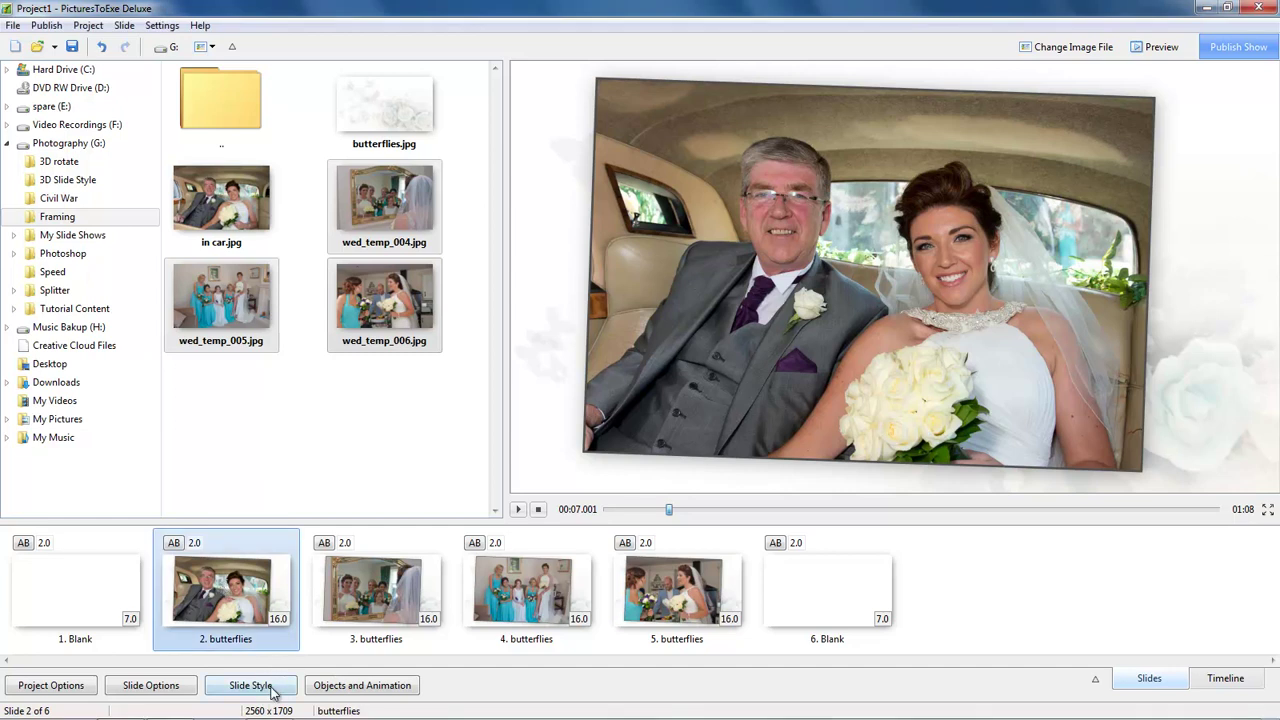
pyautogui.click(349, 689)
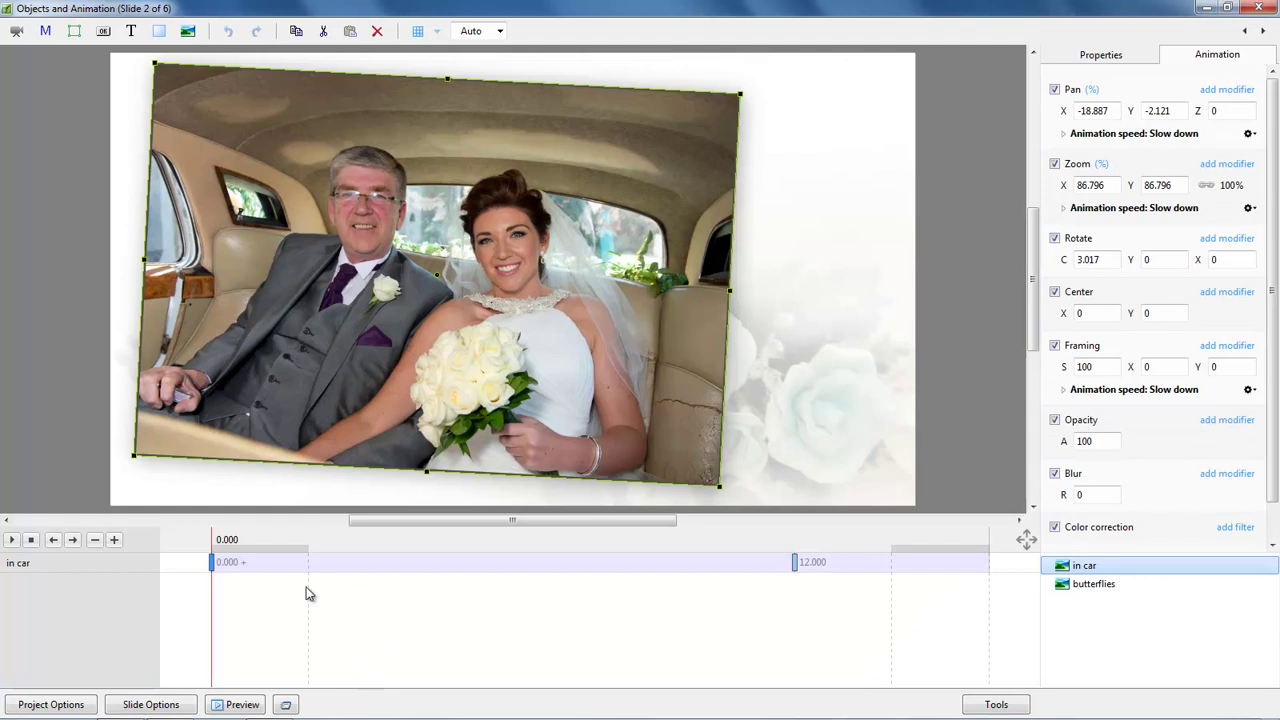
pyautogui.click(212, 561)
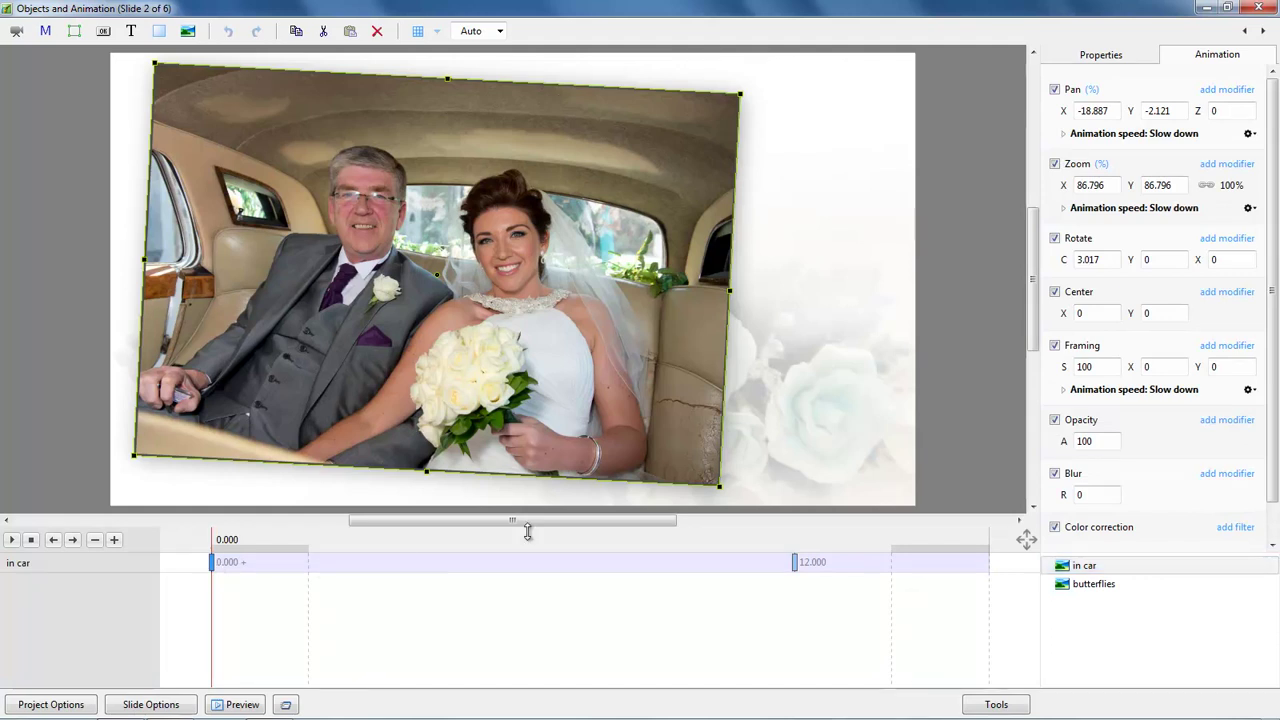
pyautogui.moveTo(722, 493); pyautogui.dragTo(751, 392)
pyautogui.moveTo(717, 62); pyautogui.dragTo(708, 74)
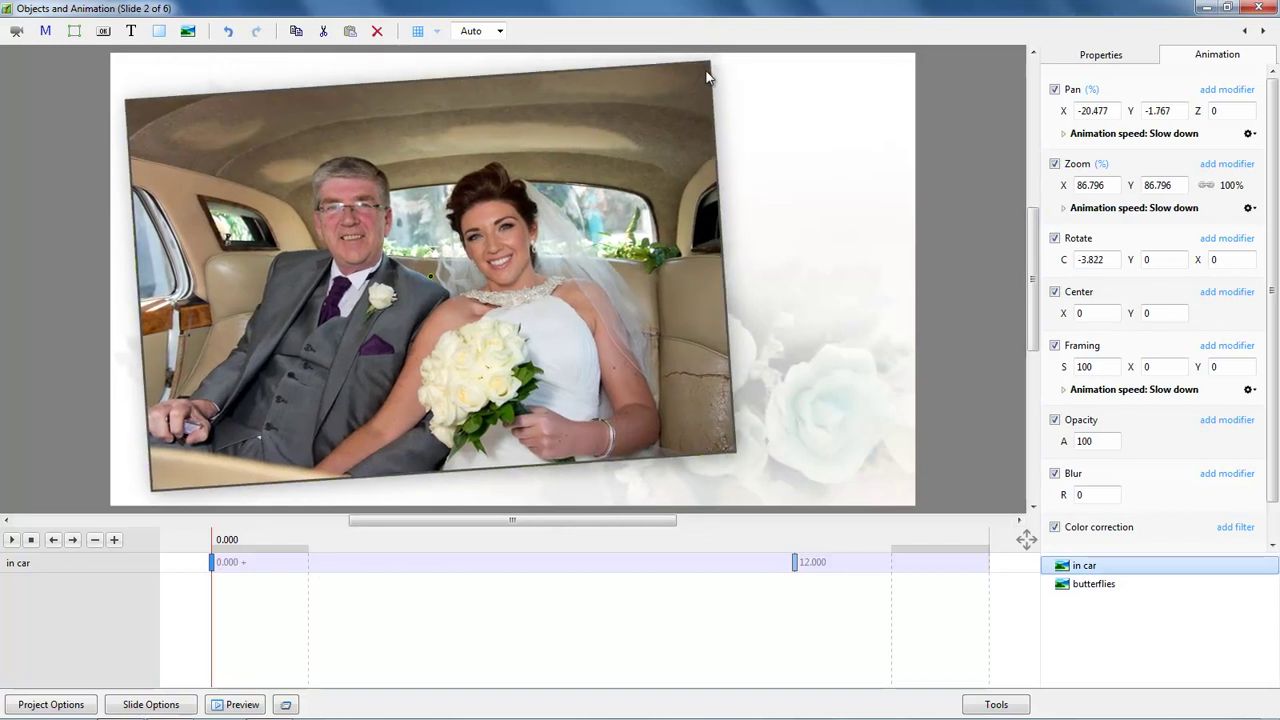
pyautogui.scroll(-2, 616, 160)
pyautogui.moveTo(616, 154); pyautogui.dragTo(584, 182)
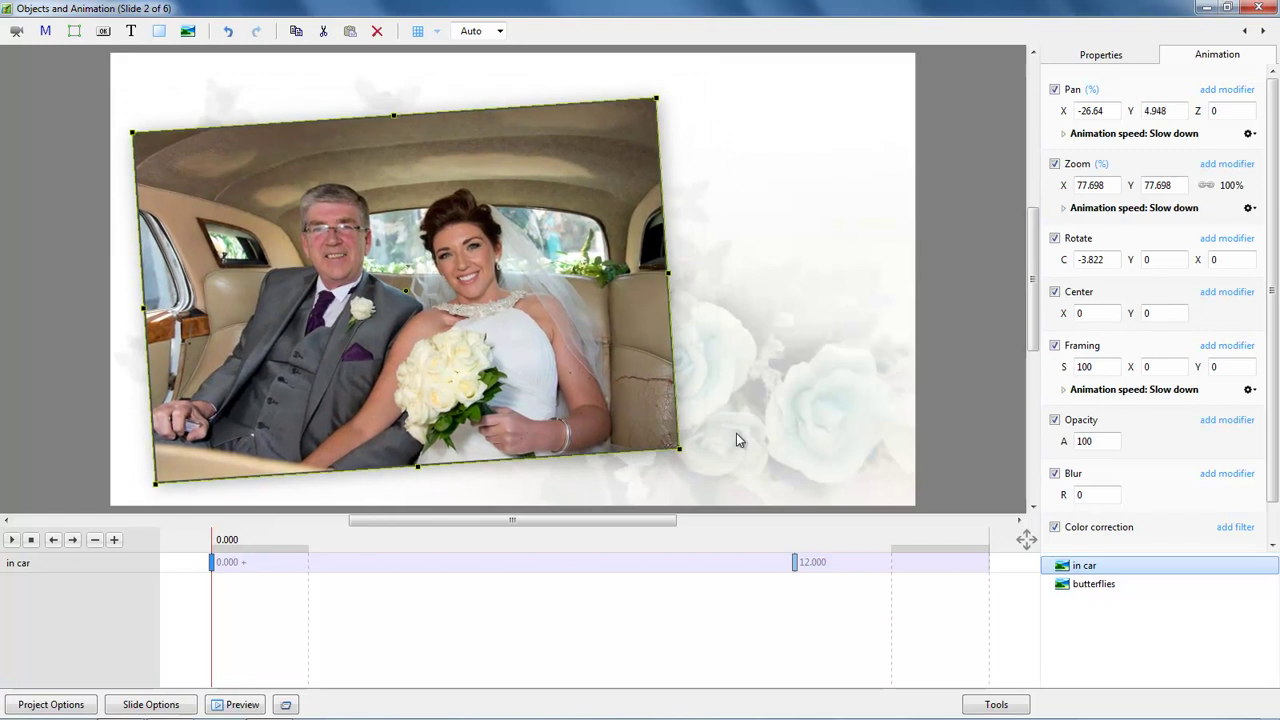
# - Tilt the in car picture's 12-second keyframe to about 2.9°, shift it slightly, and return to the slide list
pyautogui.click(795, 562)
pyautogui.moveTo(883, 70); pyautogui.dragTo(880, 118)
pyautogui.moveTo(781, 131); pyautogui.dragTo(781, 124)
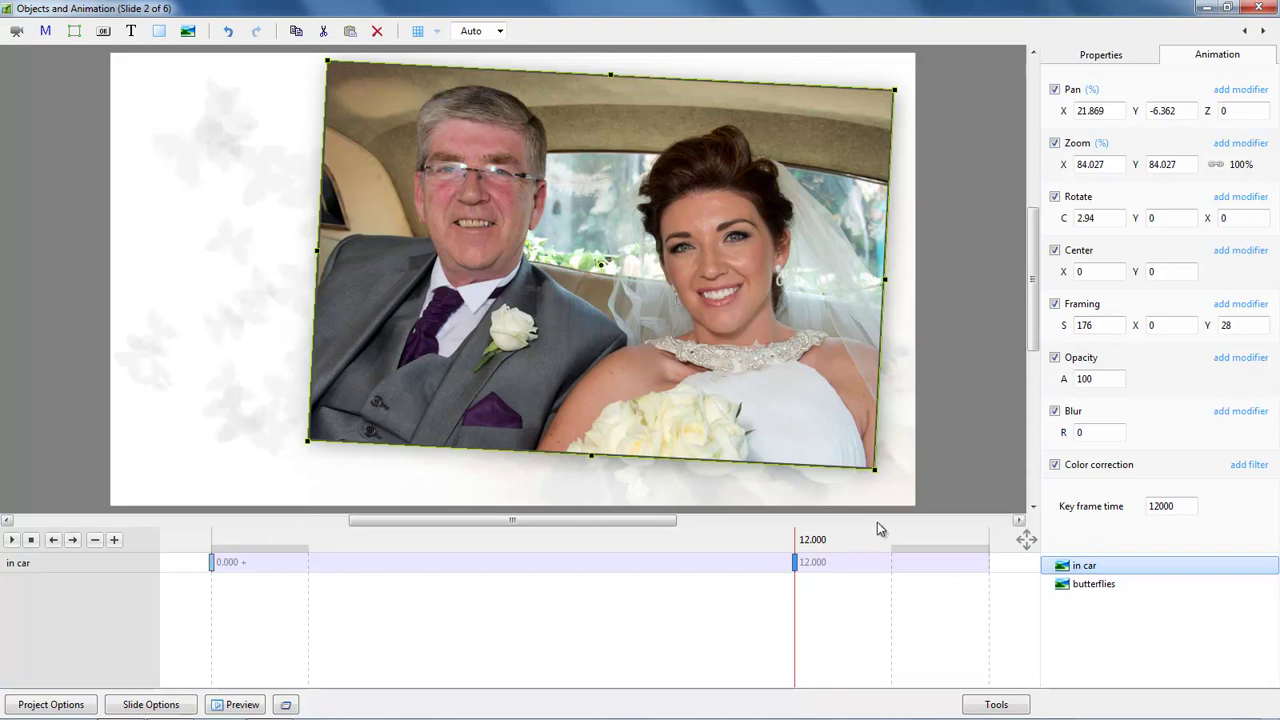
pyautogui.click(1260, 8)
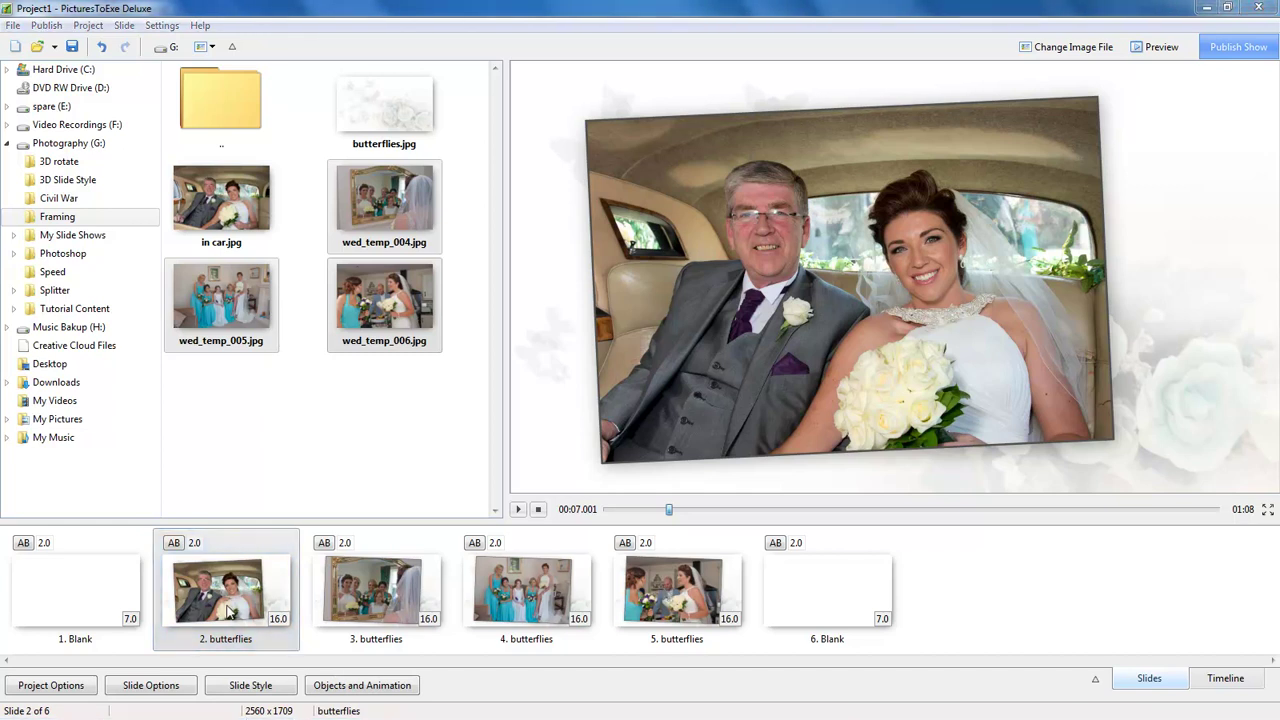
# - Create a second slide style named 002 in the Wedding category from the modified slide 2
pyautogui.click(233, 686)
pyautogui.click(386, 575)
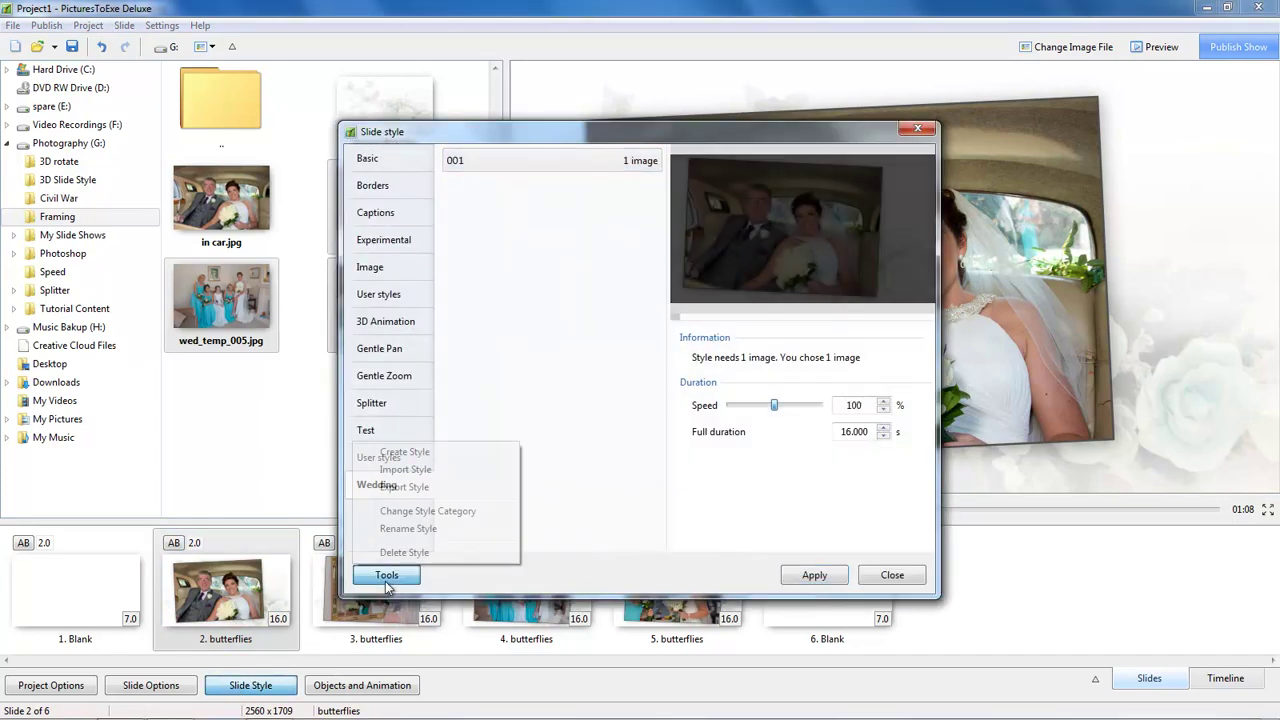
pyautogui.click(414, 452)
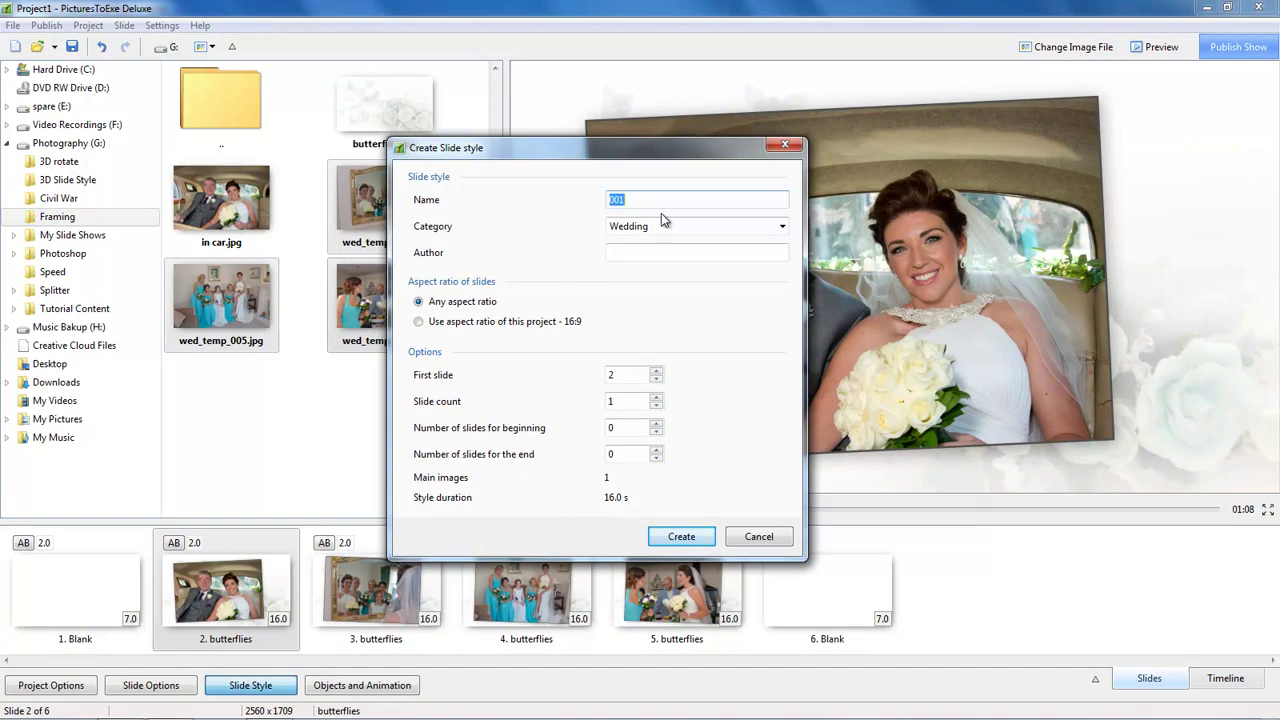
pyautogui.click(628, 197)
pyautogui.click(684, 537)
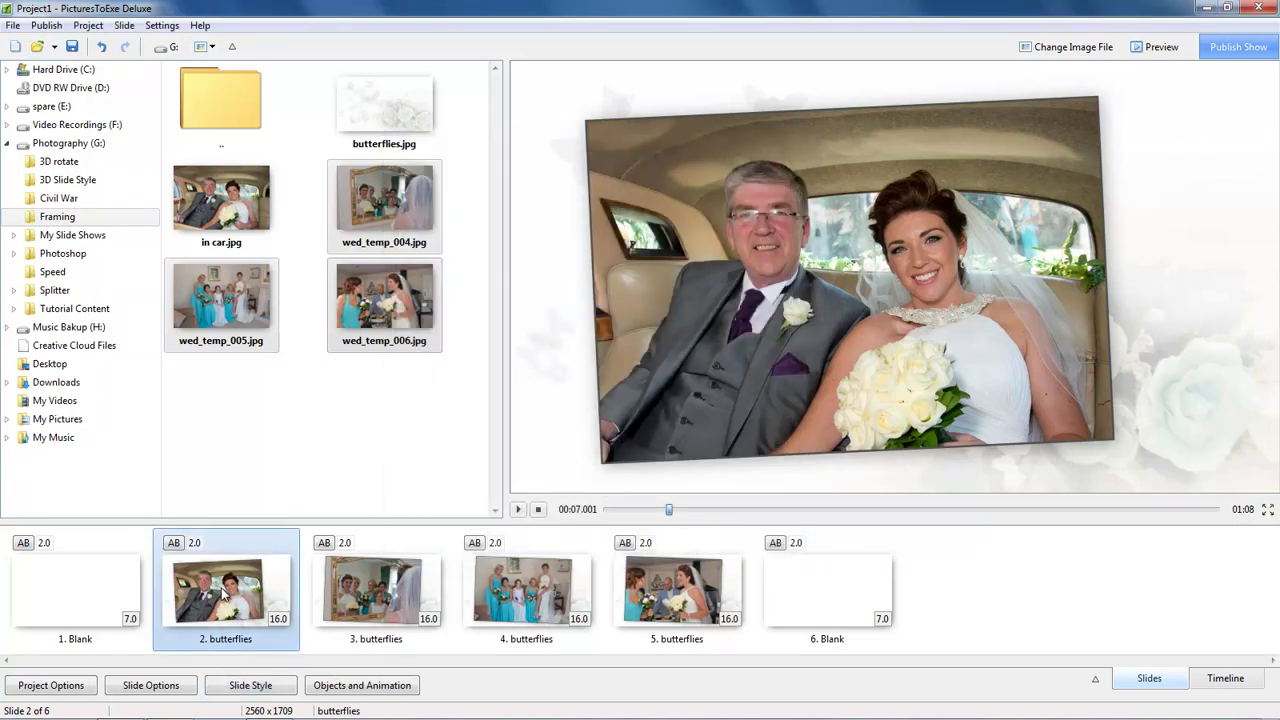
# - Apply the Wedding slide style 002 to slide 4, the bridesmaids group picture
pyautogui.click(362, 594)
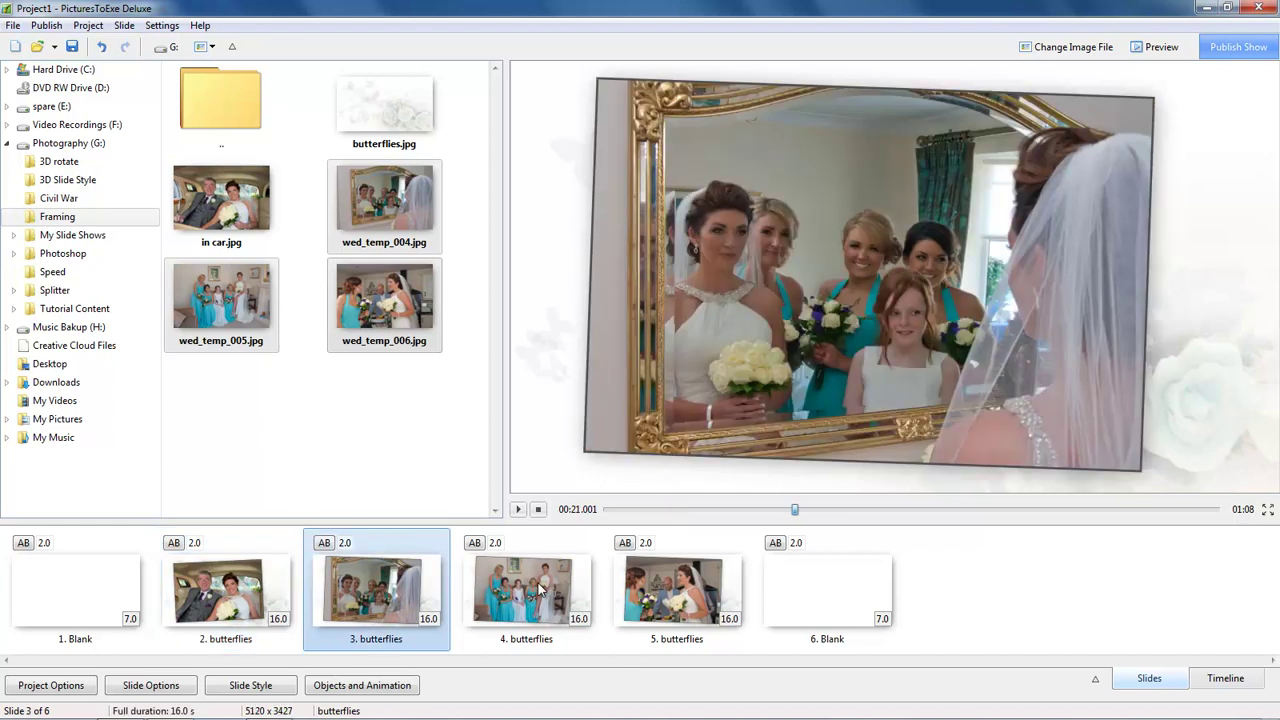
pyautogui.click(533, 598)
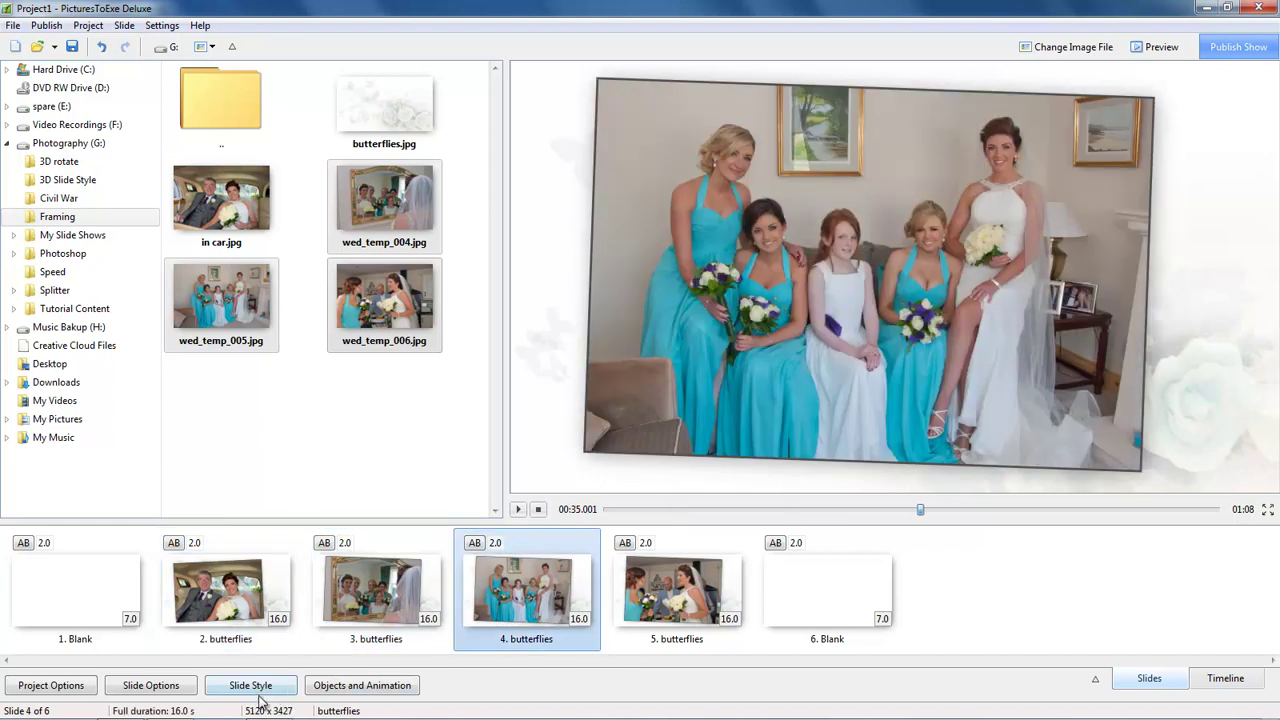
pyautogui.click(265, 695)
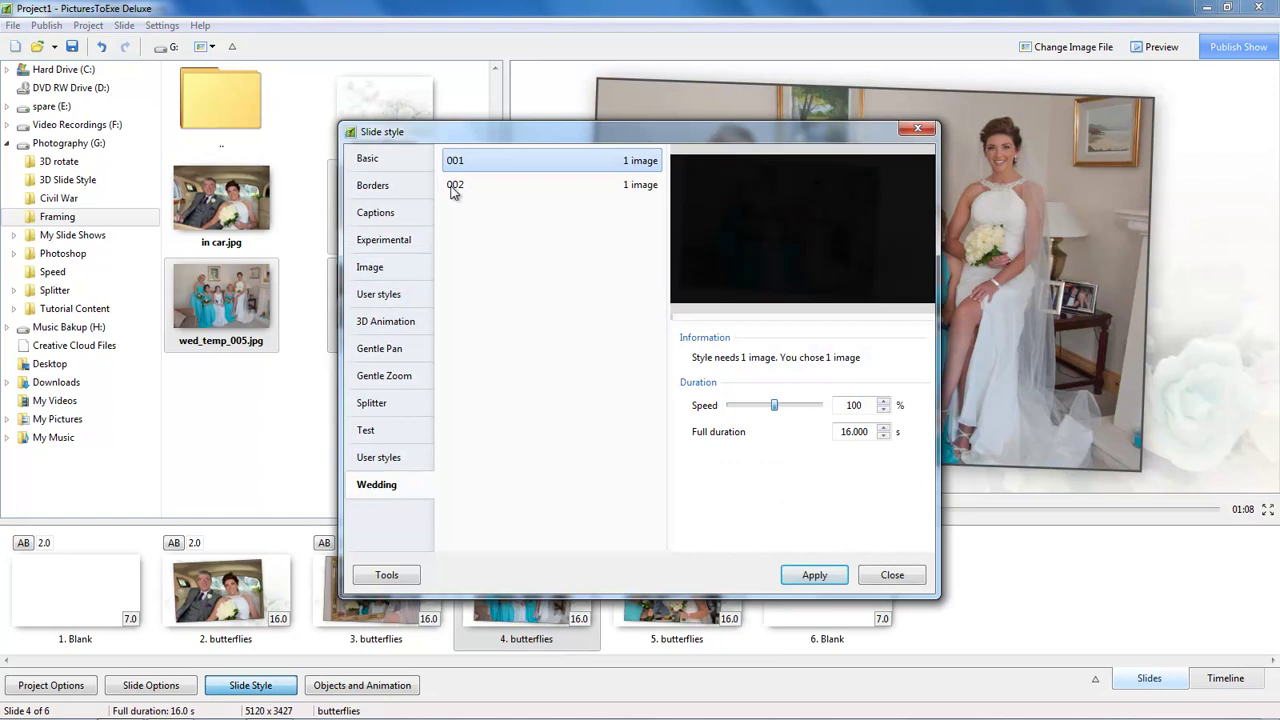
pyautogui.doubleClick(449, 190)
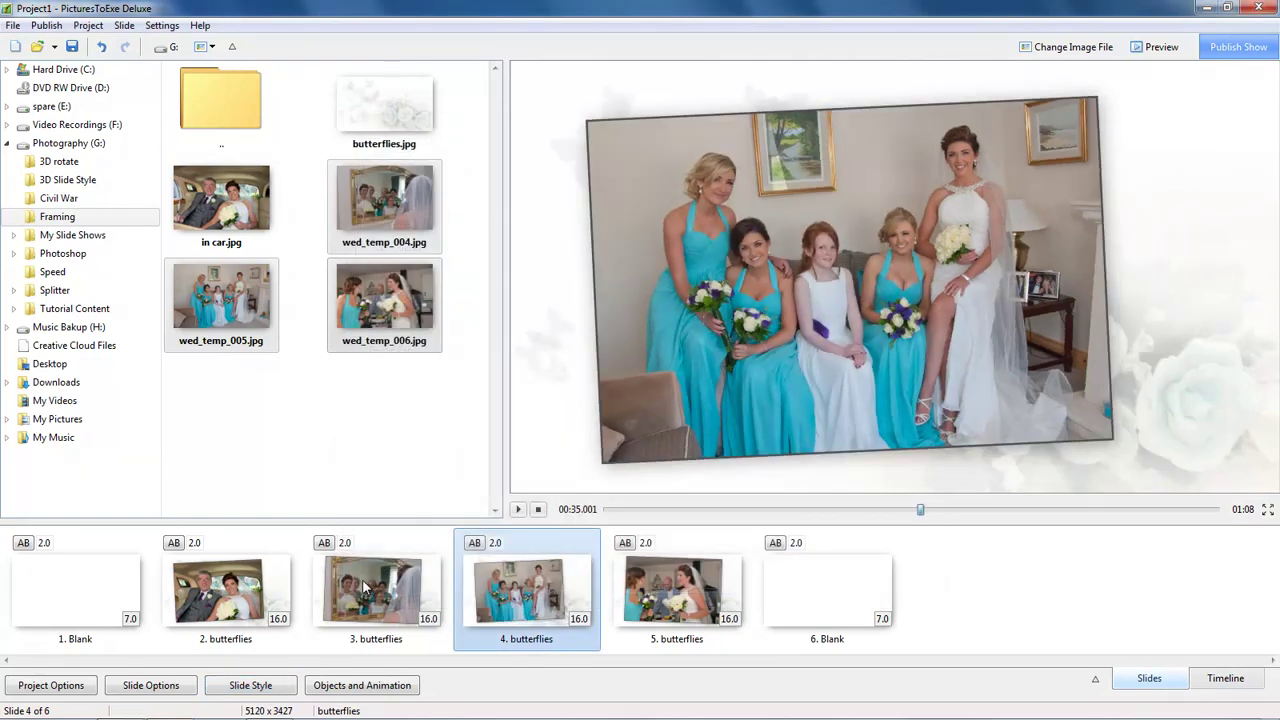
# - Play the show from slide 3 to review the alternating slide styles
pyautogui.click(368, 588)
pyautogui.click(517, 509)
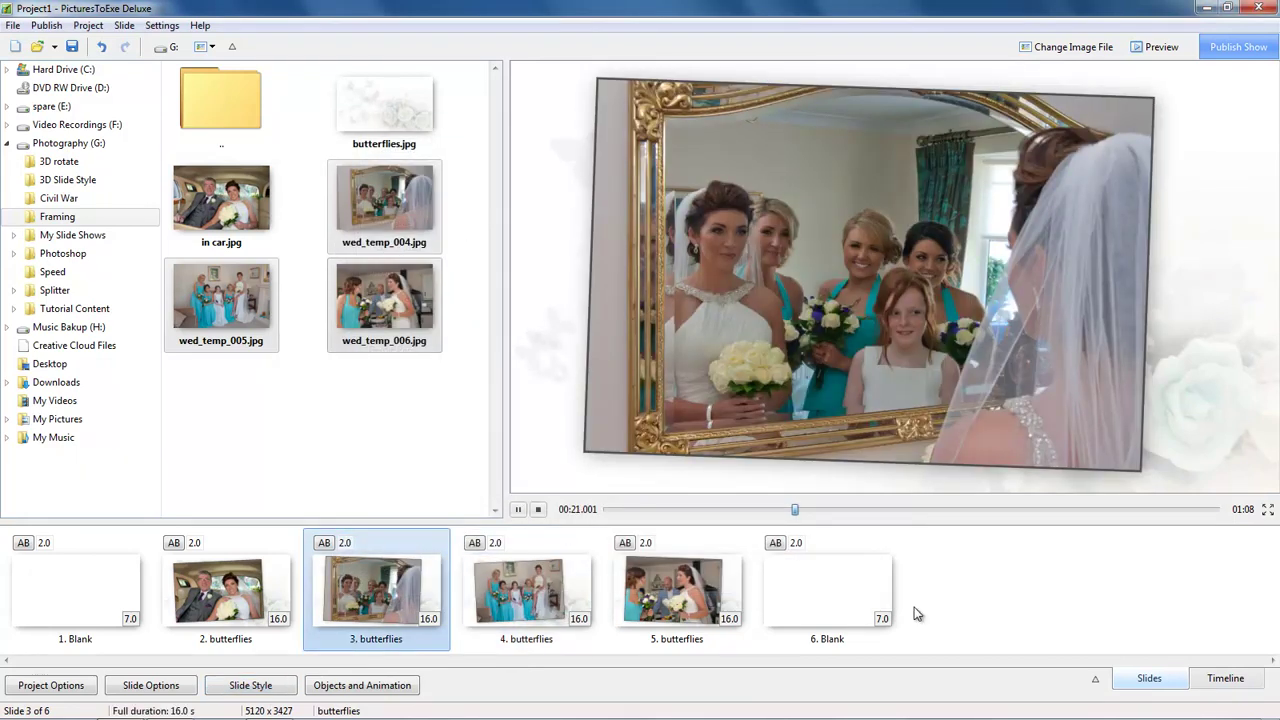